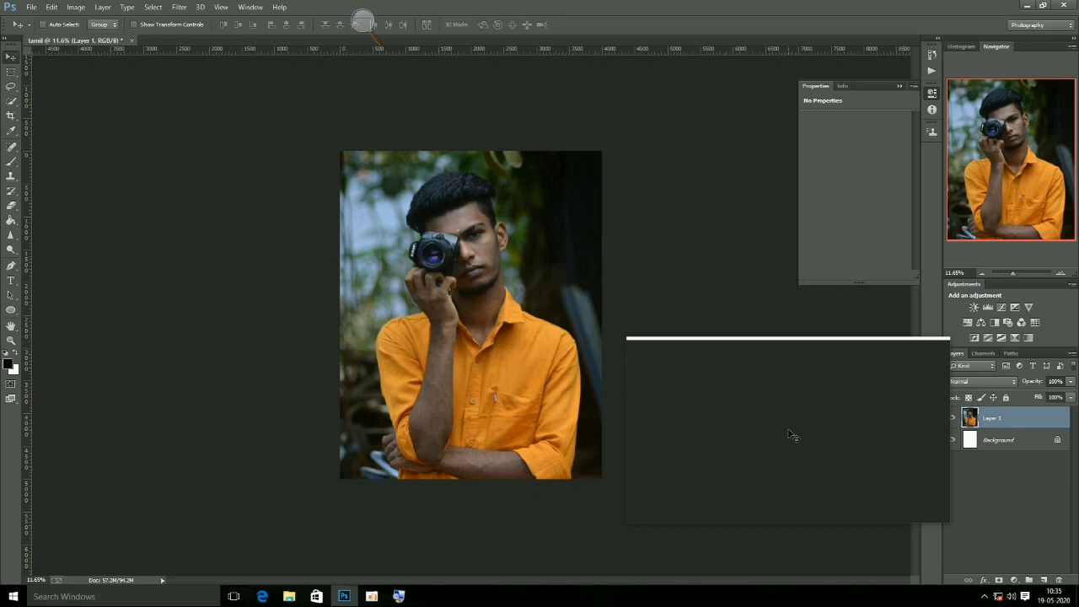
Step: Quick-select the man's hair, neck, orange shirt, folded arm and remaining hair
{"action": "left_click_drag", "start_coordinate": [784, 428], "coordinate": [782, 422]}
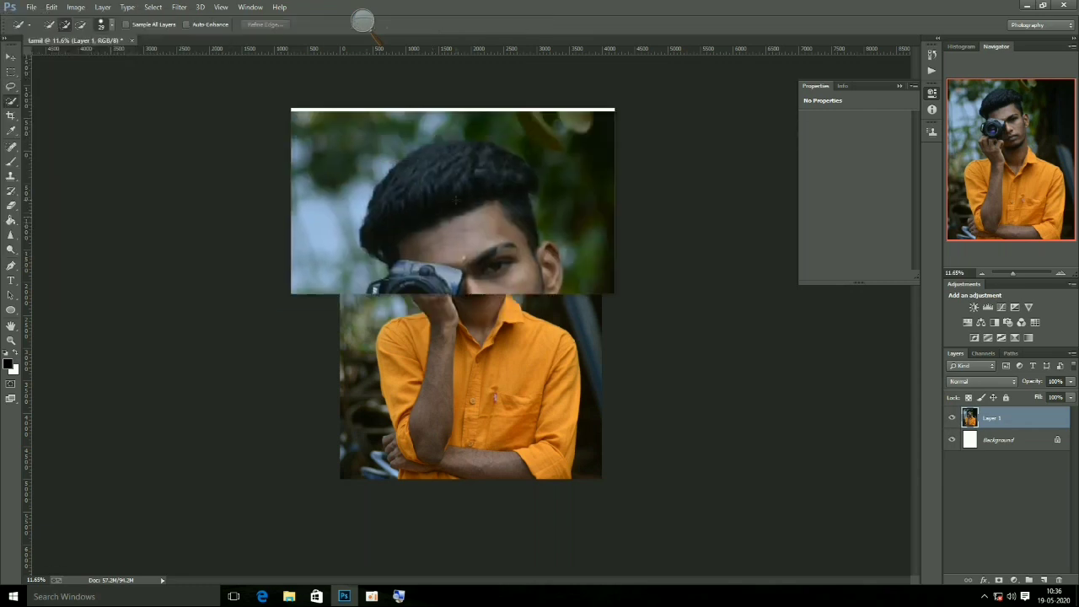
{"action": "left_click_drag", "start_coordinate": [417, 169], "coordinate": [472, 140]}
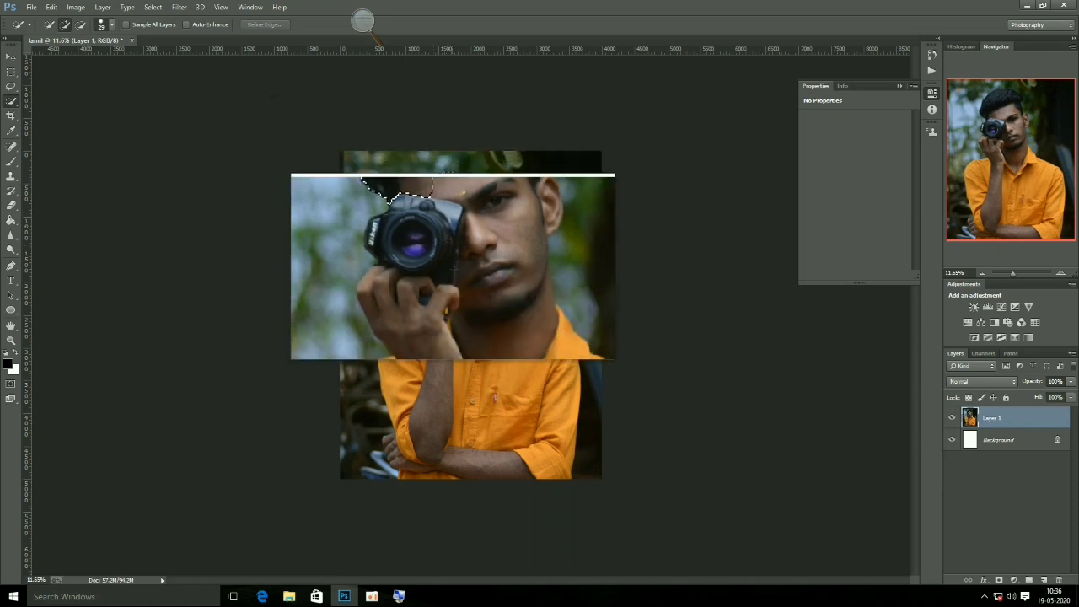
{"action": "mouse_move", "coordinate": [463, 270]}
{"action": "left_mouse_down"}
{"action": "mouse_move", "coordinate": [476, 324]}
{"action": "mouse_move", "coordinate": [544, 416]}
{"action": "left_mouse_up"}
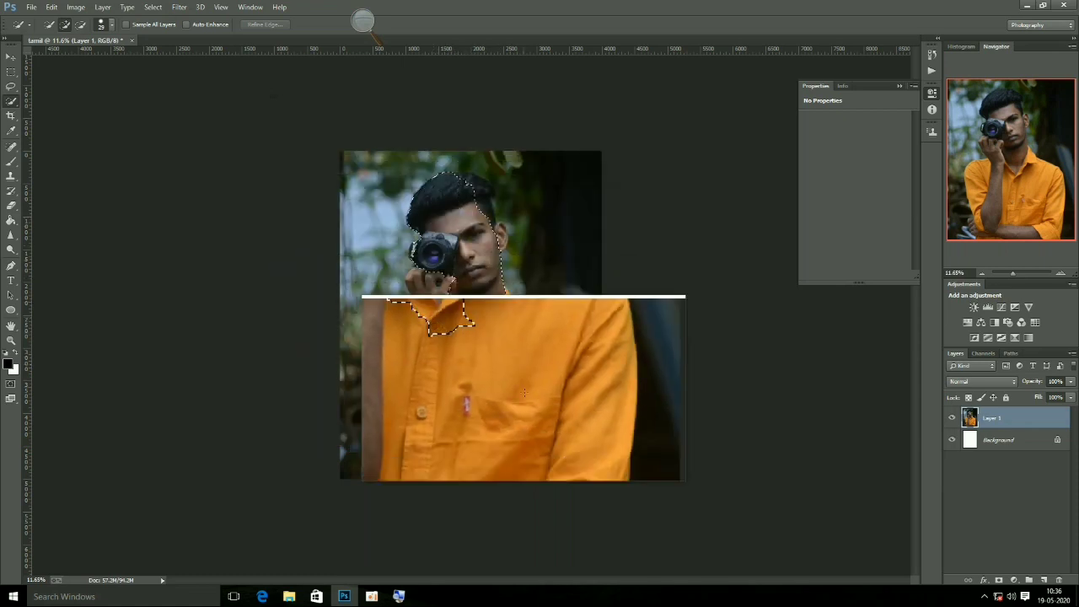
{"action": "left_click_drag", "start_coordinate": [543, 415], "coordinate": [535, 390]}
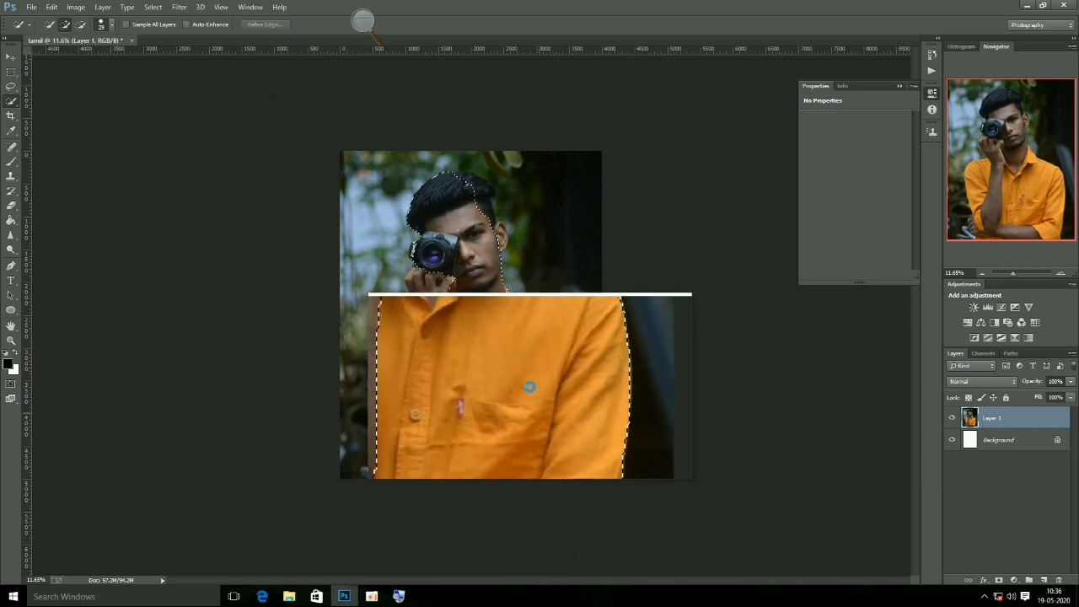
{"action": "left_click_drag", "start_coordinate": [529, 386], "coordinate": [527, 380]}
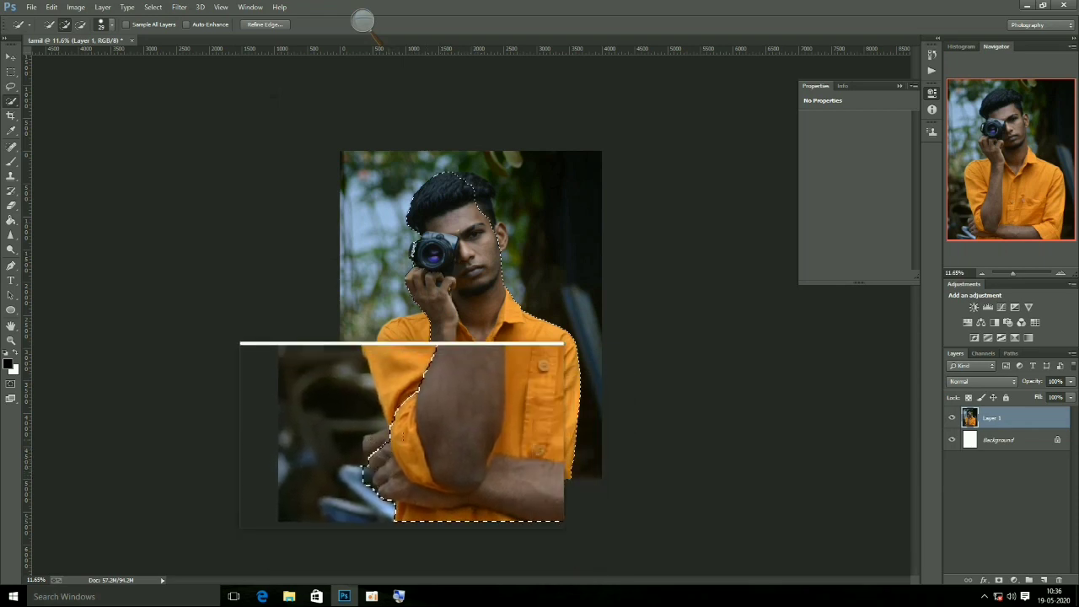
{"action": "left_click", "coordinate": [424, 455]}
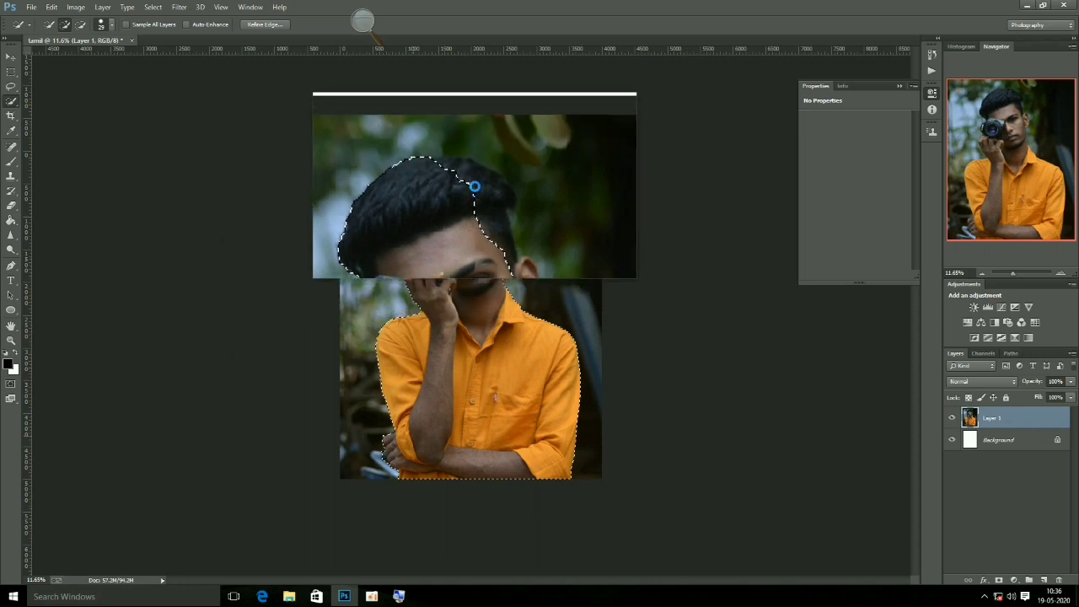
{"action": "left_click", "coordinate": [475, 187]}
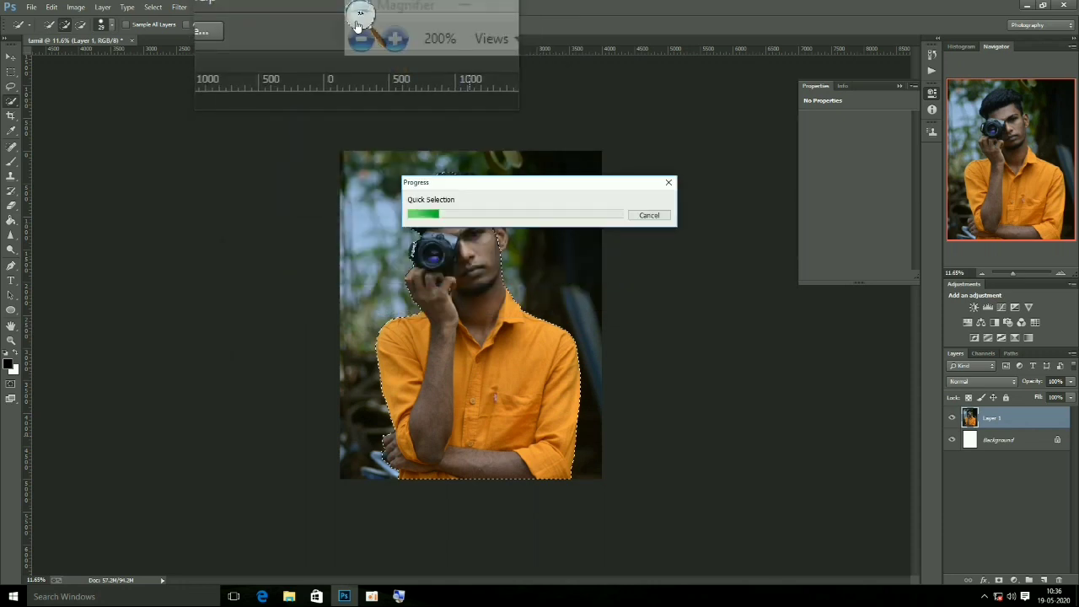
{"action": "left_click", "coordinate": [358, 33]}
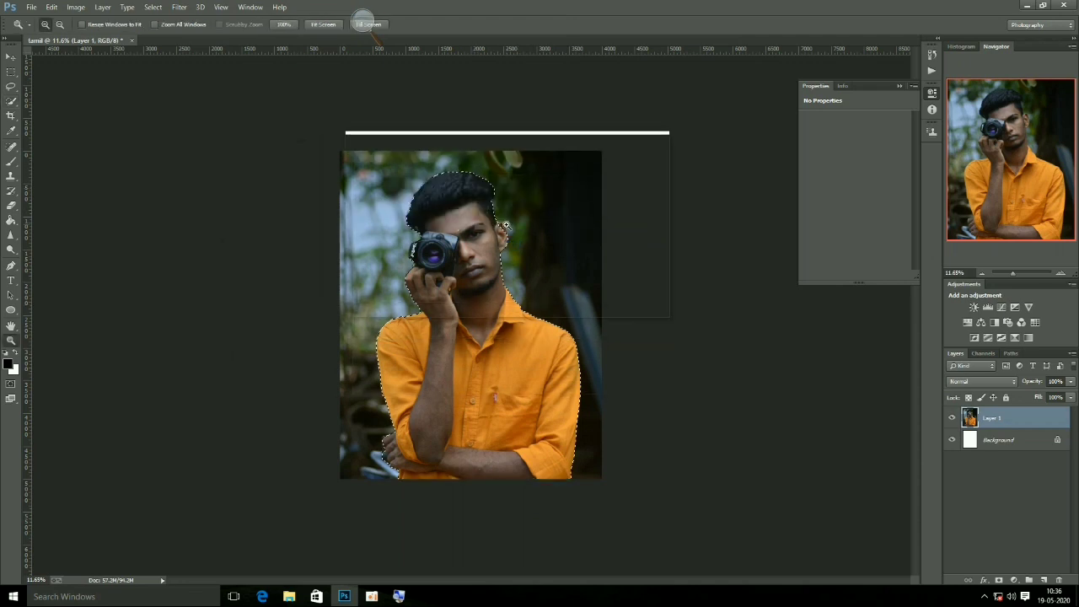
Step: Zoom in on the man's face to inspect the selection, then switch to Subtract from selection
{"action": "key", "text": "z"}
{"action": "left_click", "coordinate": [506, 226]}
{"action": "left_click", "coordinate": [506, 226]}
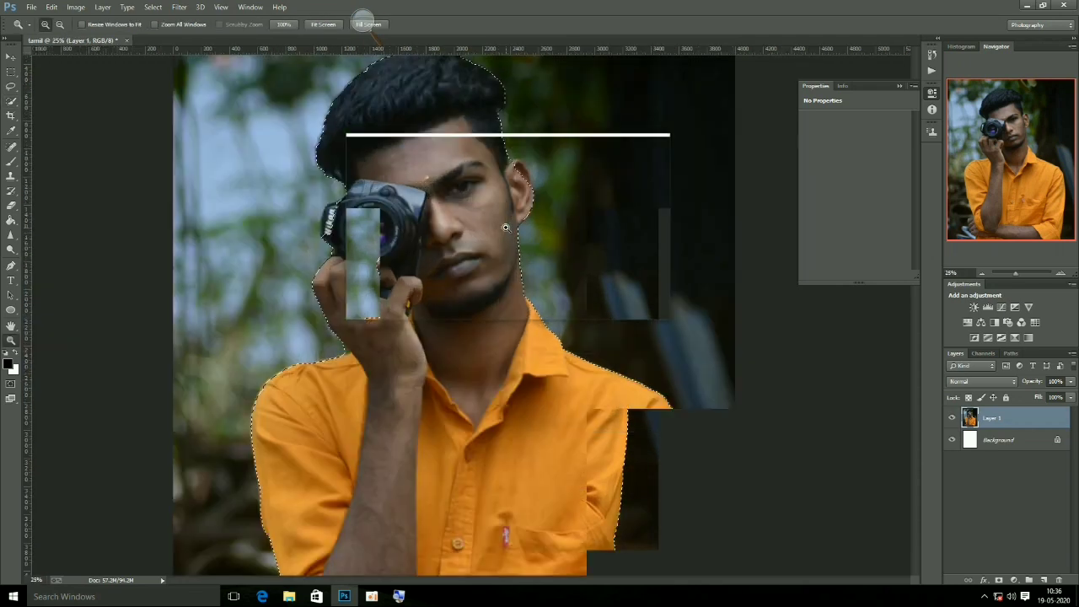
{"action": "key", "text": "w"}
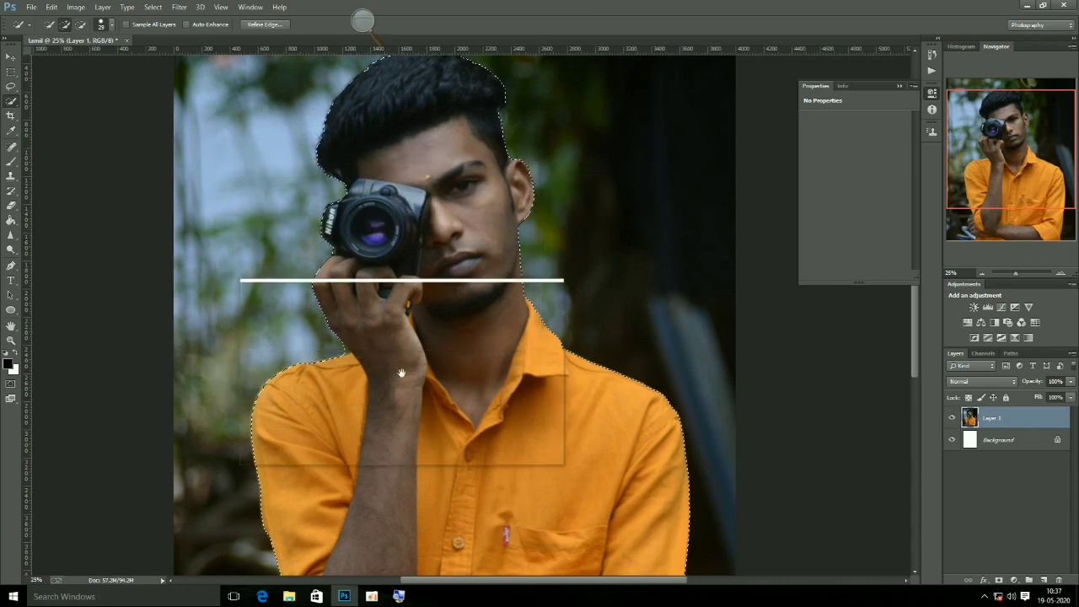
{"action": "scroll", "coordinate": [400, 363], "scroll_direction": "down", "scroll_amount": 5}
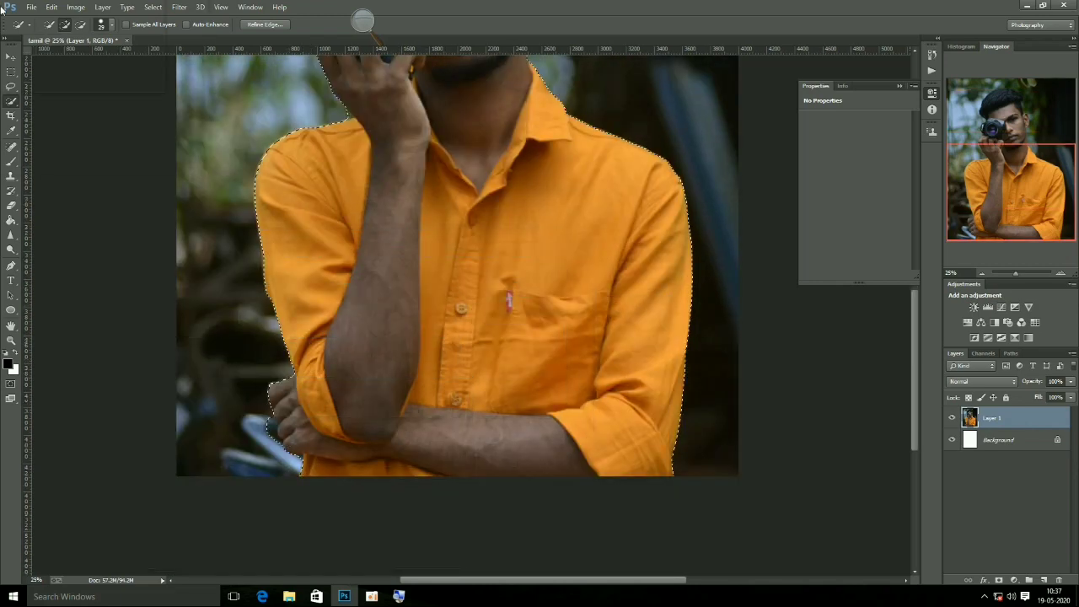
{"action": "left_click", "coordinate": [82, 24]}
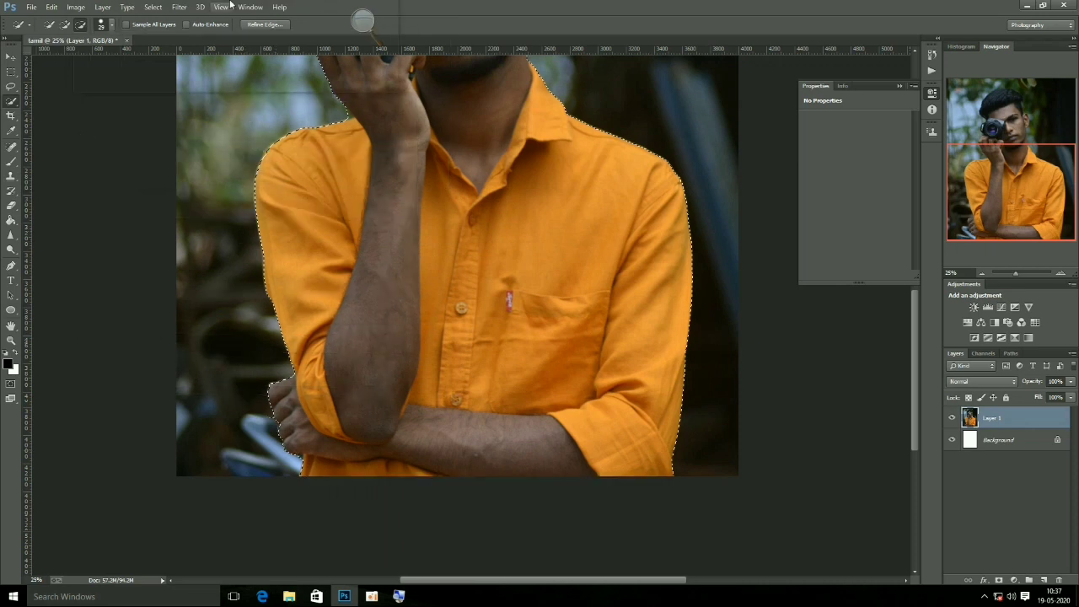
{"action": "left_click", "coordinate": [176, 7]}
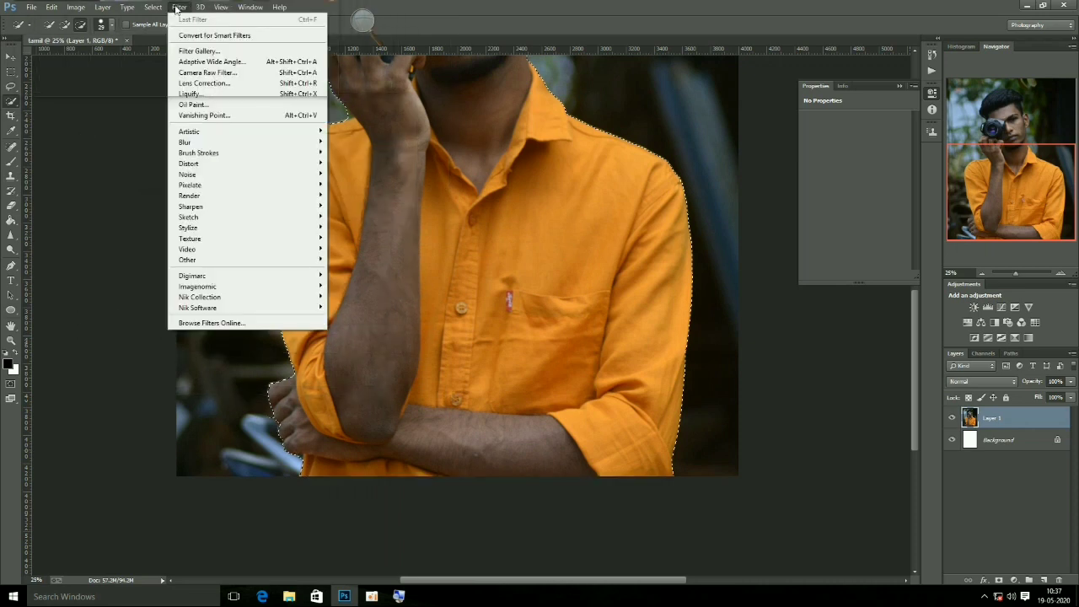
{"action": "mouse_move", "coordinate": [219, 141]}
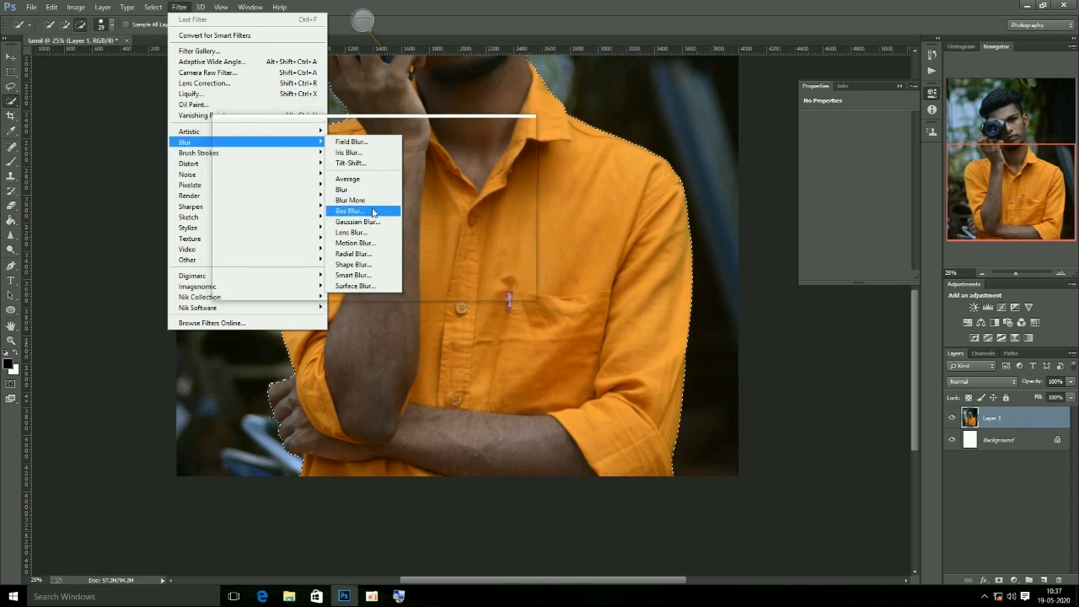
Step: Preview a Box Blur radius on the selection, then cancel it without applying
{"action": "left_click", "coordinate": [373, 212]}
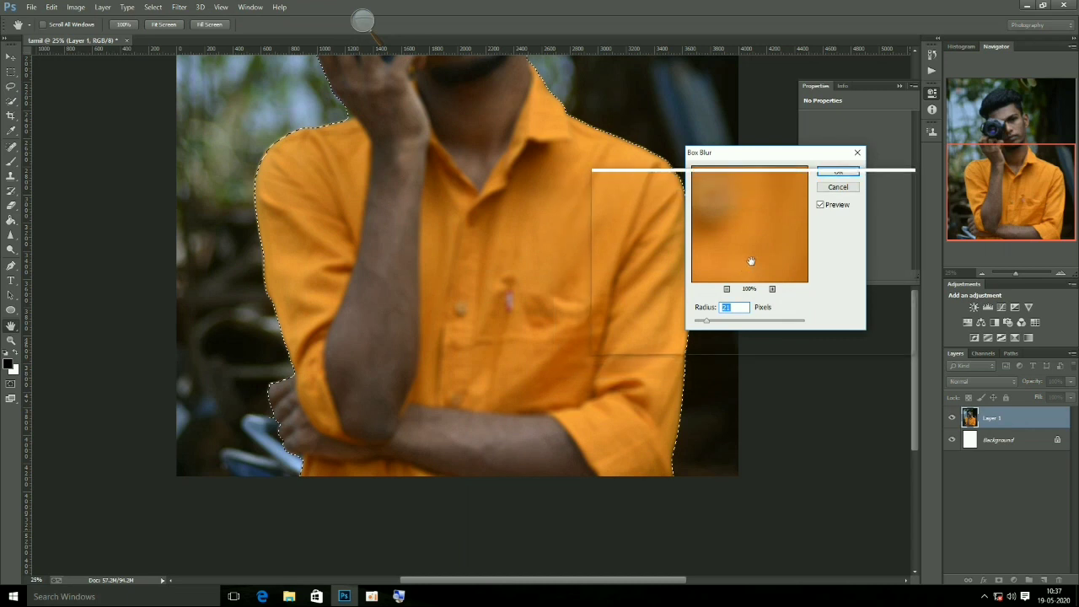
{"action": "left_click", "coordinate": [744, 329]}
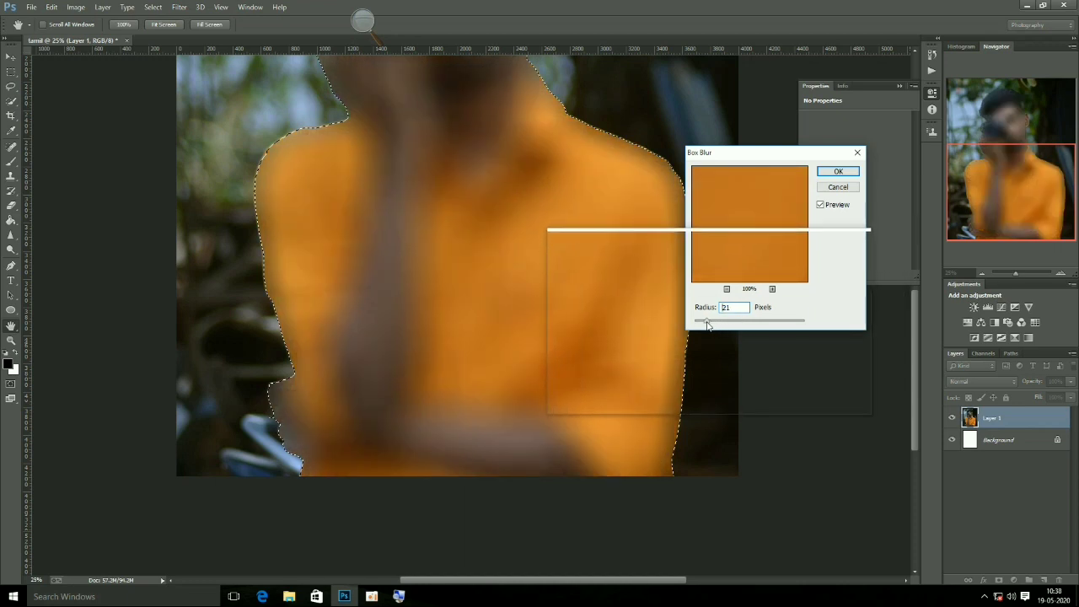
{"action": "left_click", "coordinate": [827, 191]}
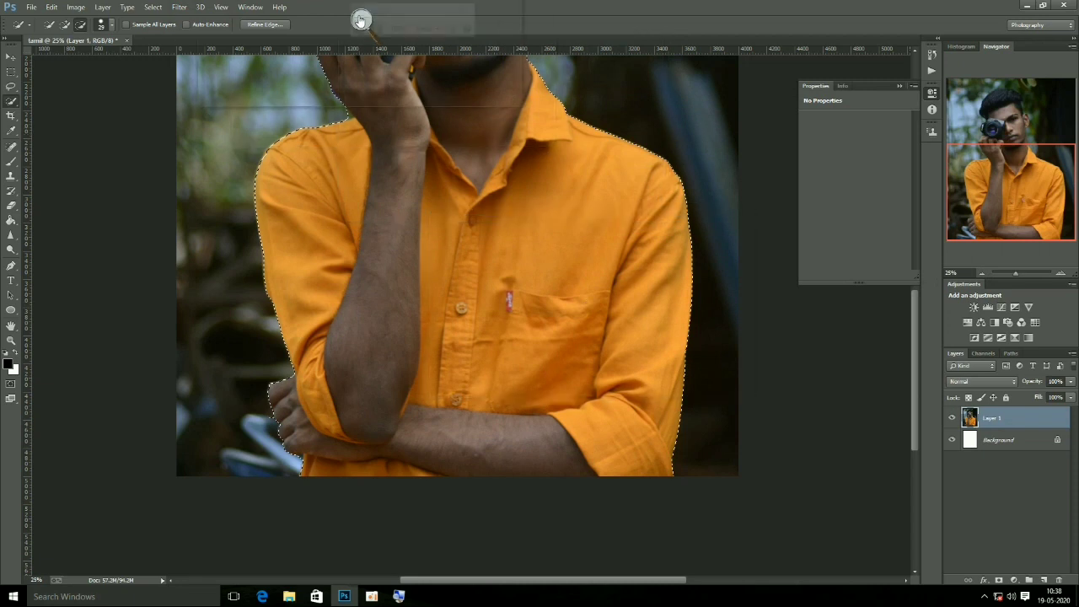
{"action": "left_click", "coordinate": [375, 29]}
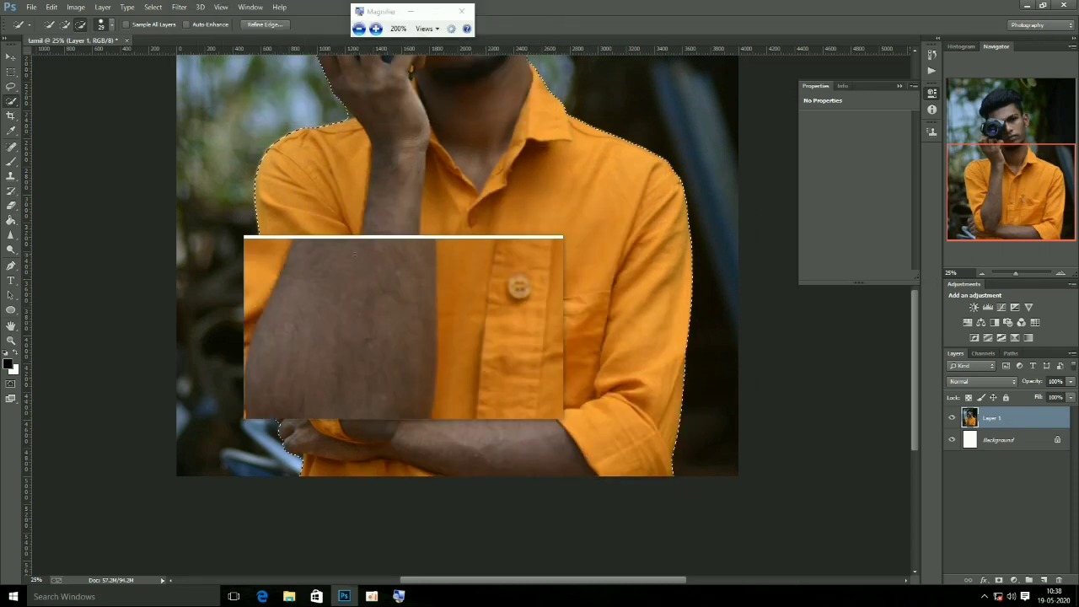
Step: Invert the selection with Select > Inverse so the background around the man is selected
{"action": "left_click", "coordinate": [147, 8]}
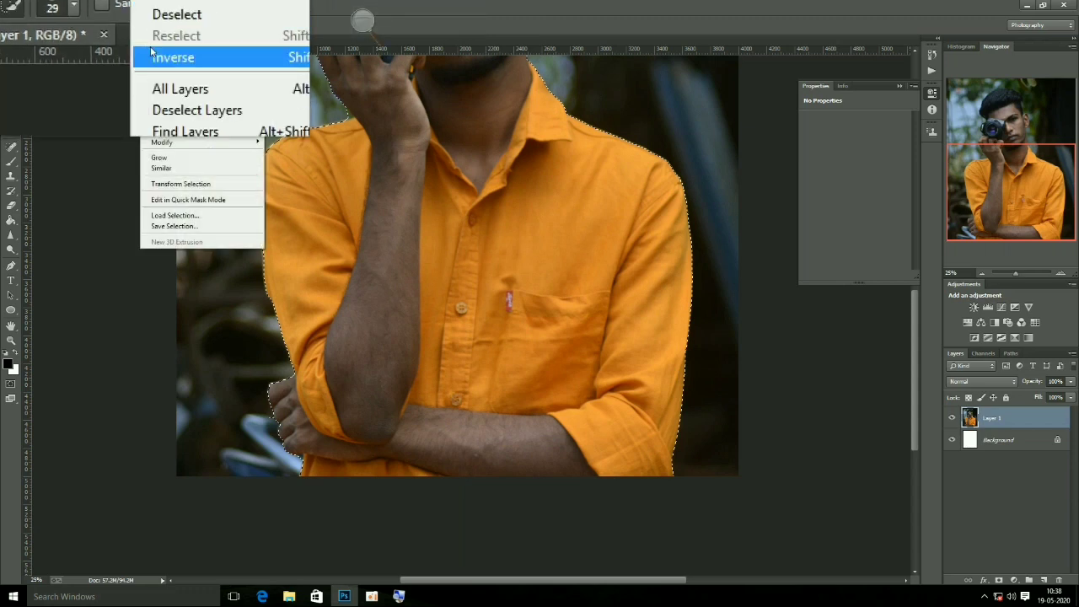
{"action": "left_click", "coordinate": [151, 56]}
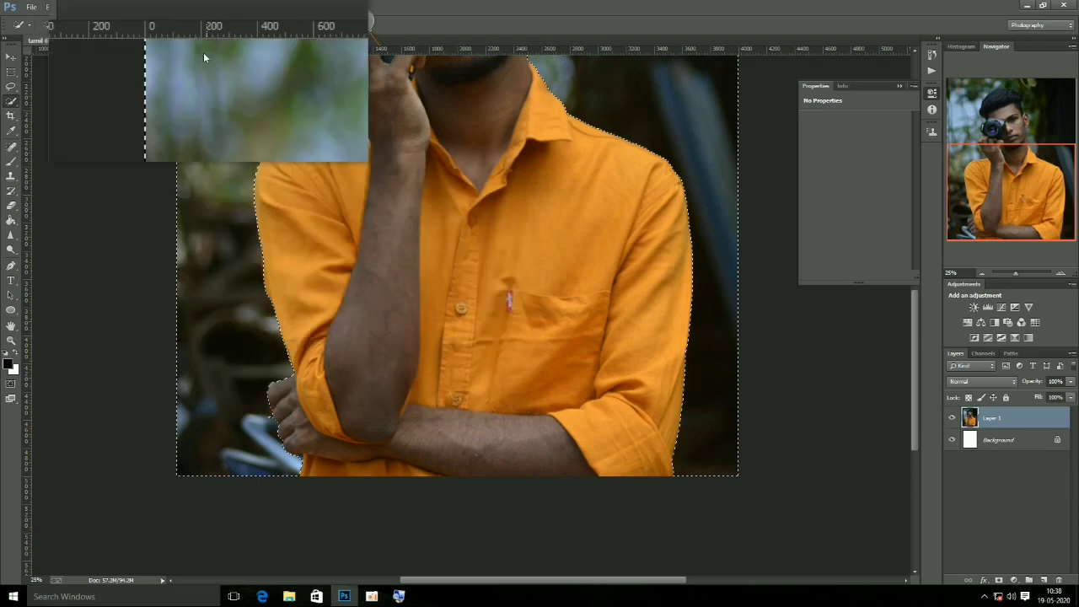
{"action": "left_click", "coordinate": [179, 6]}
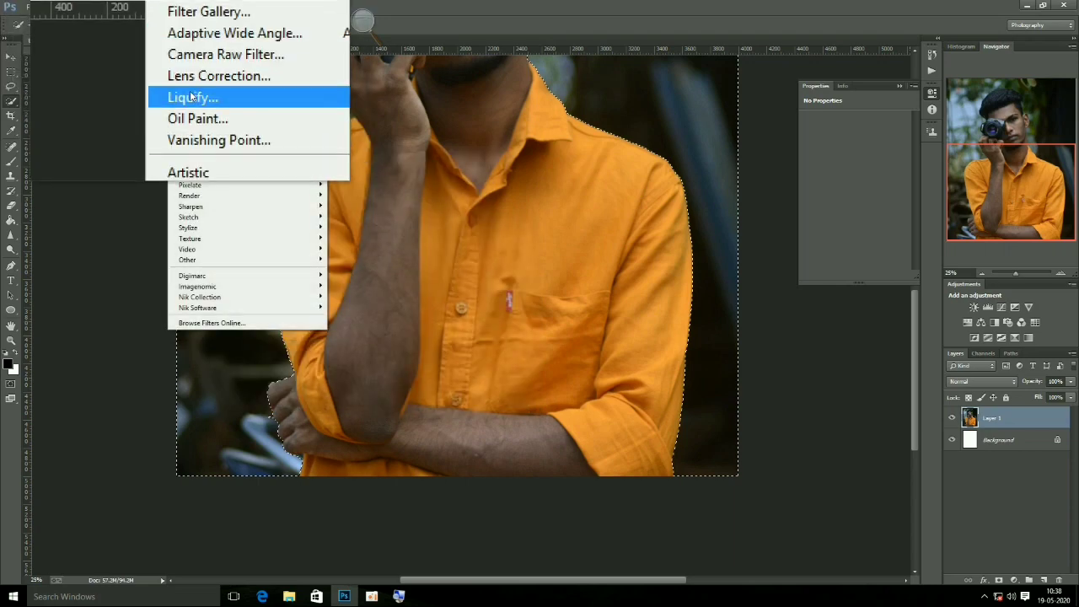
{"action": "mouse_move", "coordinate": [185, 141]}
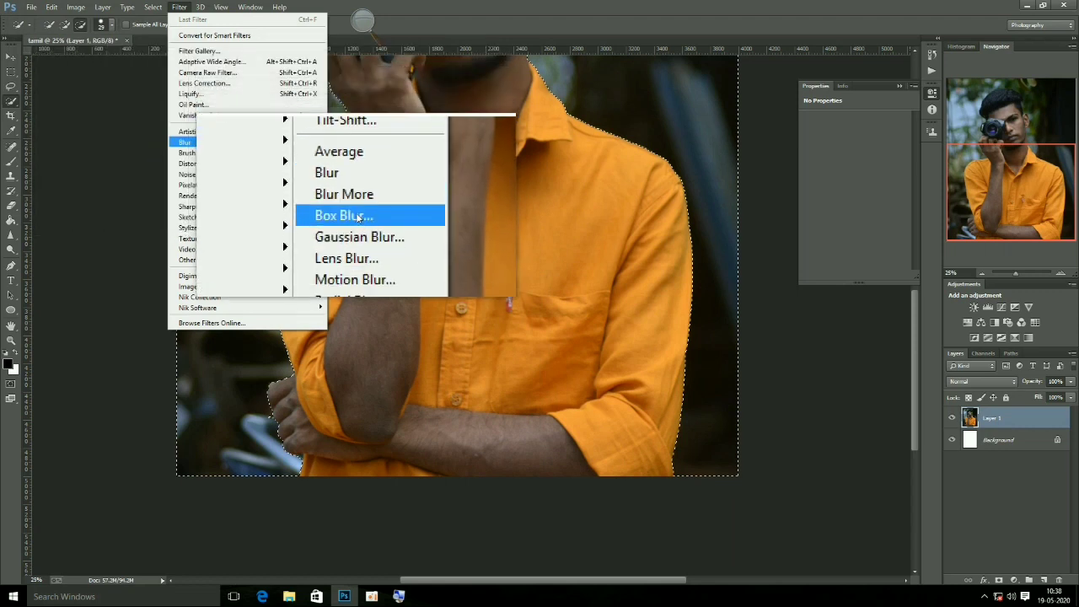
Step: Apply a Gaussian Blur of about 36 px radius to the selected background
{"action": "left_click", "coordinate": [358, 221]}
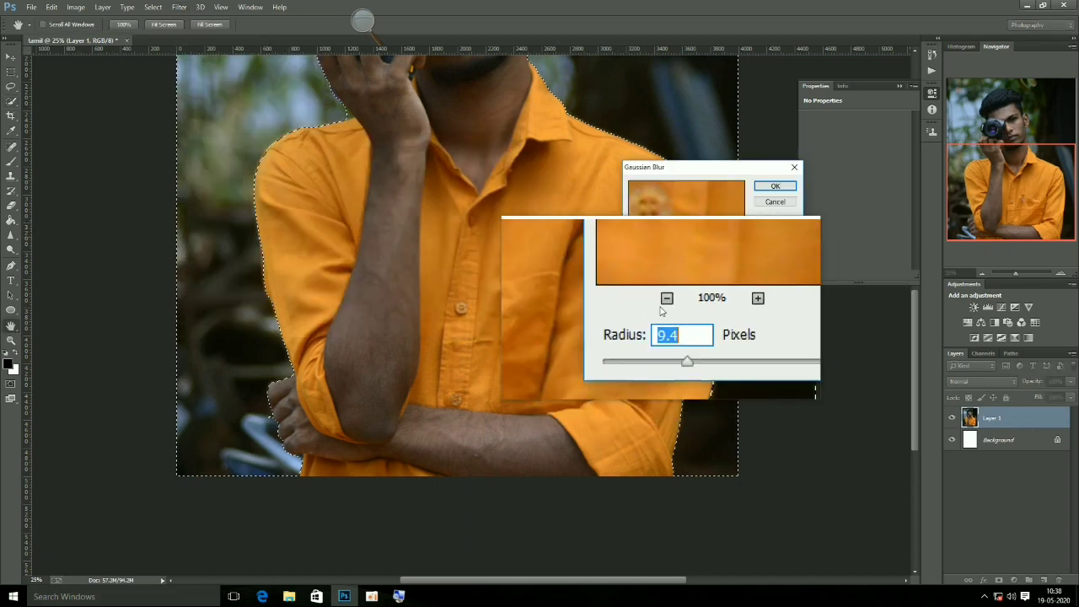
{"action": "left_click", "coordinate": [662, 305]}
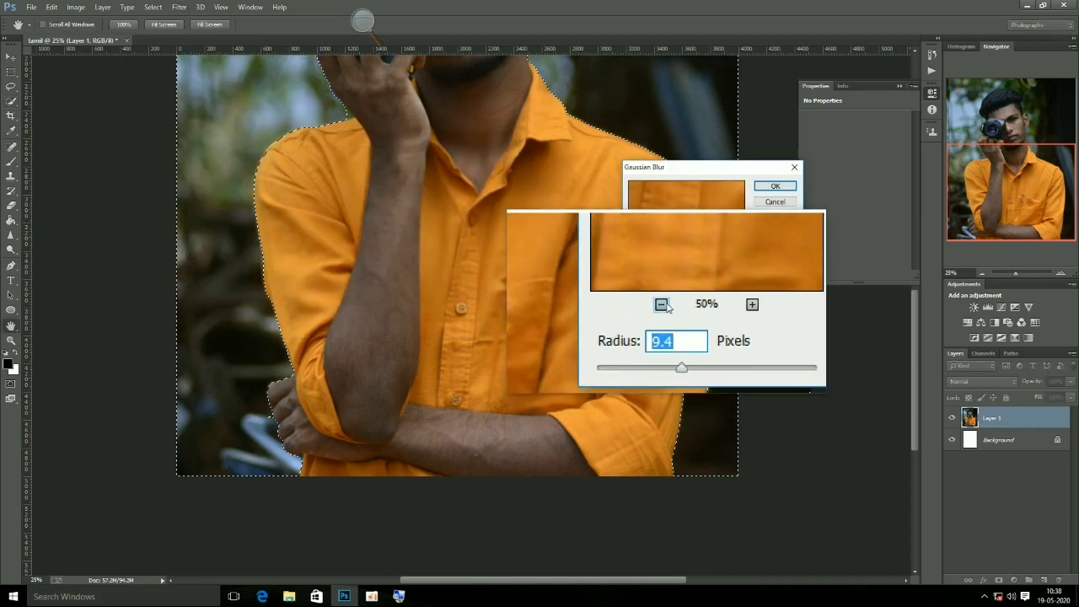
{"action": "left_click", "coordinate": [663, 305]}
{"action": "left_click_drag", "start_coordinate": [645, 337], "coordinate": [705, 337]}
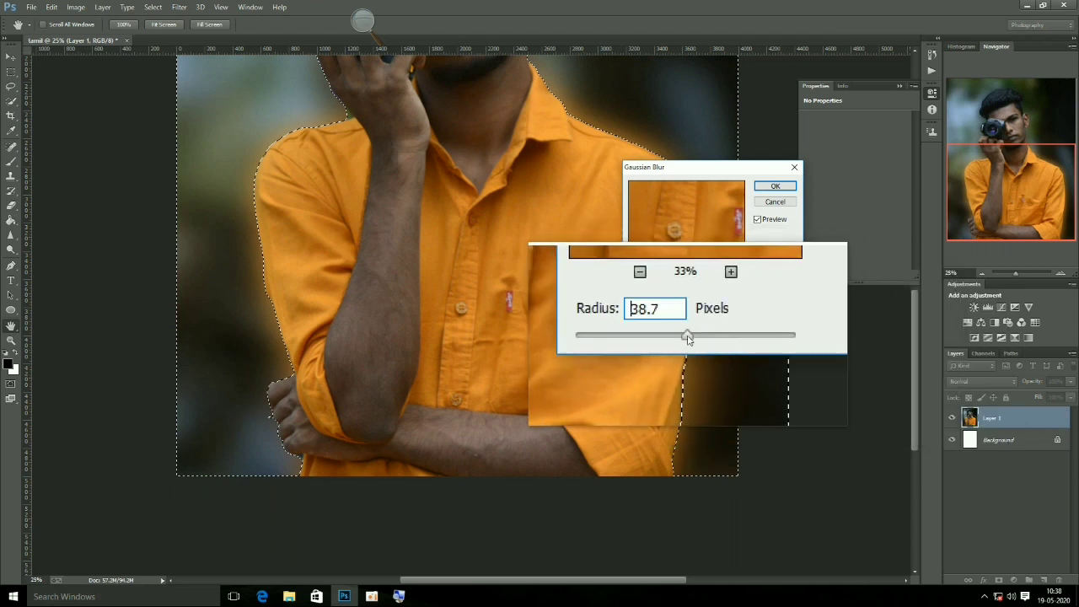
{"action": "left_click_drag", "start_coordinate": [687, 337], "coordinate": [677, 340]}
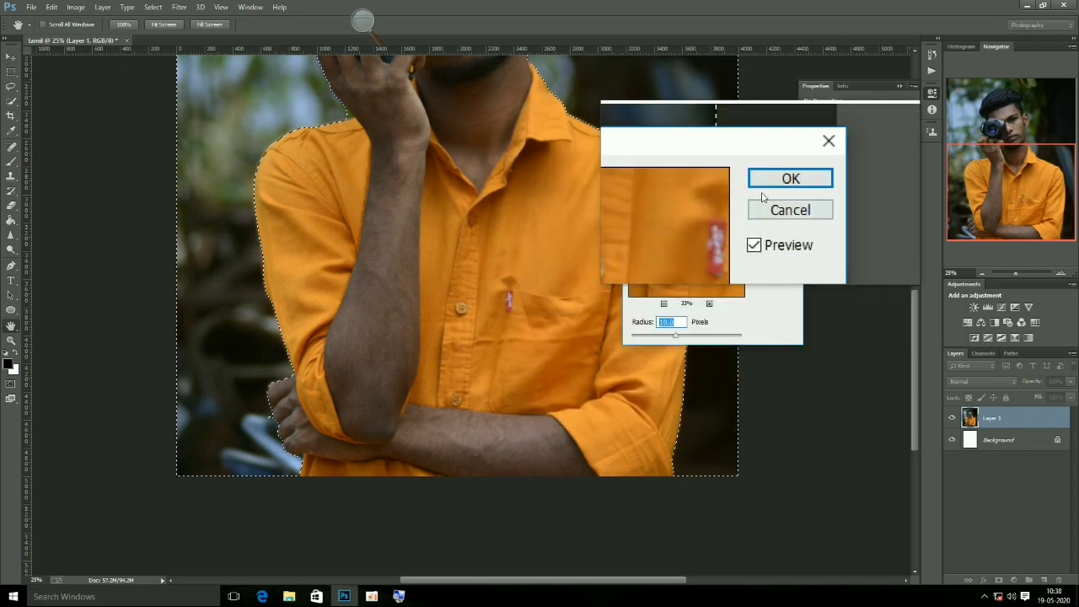
{"action": "left_click", "coordinate": [763, 186]}
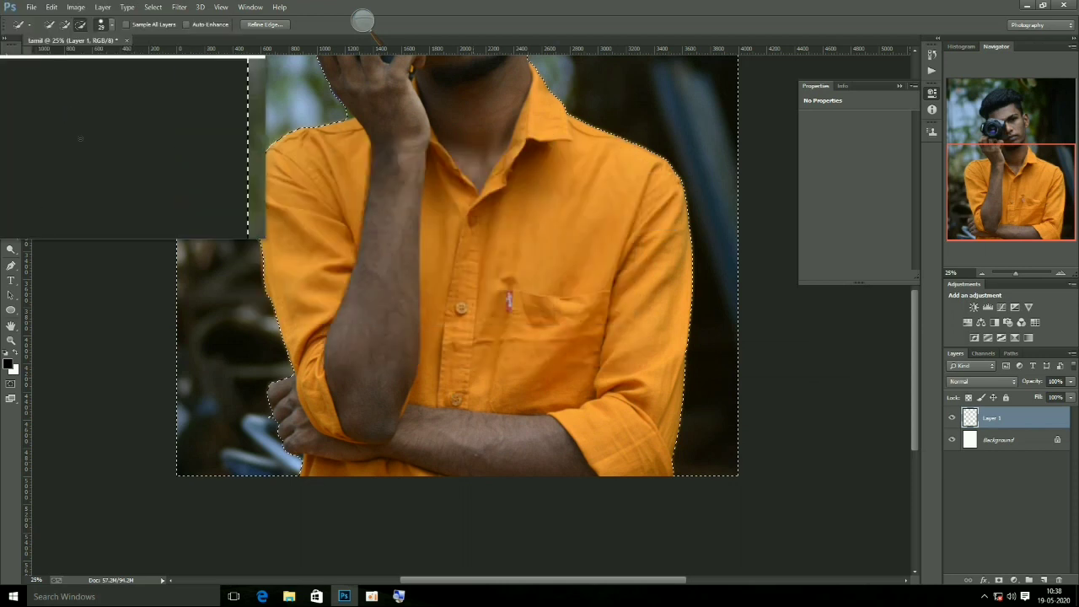
Step: Deselect, fit the image on screen, then zoom in on the man's face
{"action": "key", "text": "m"}
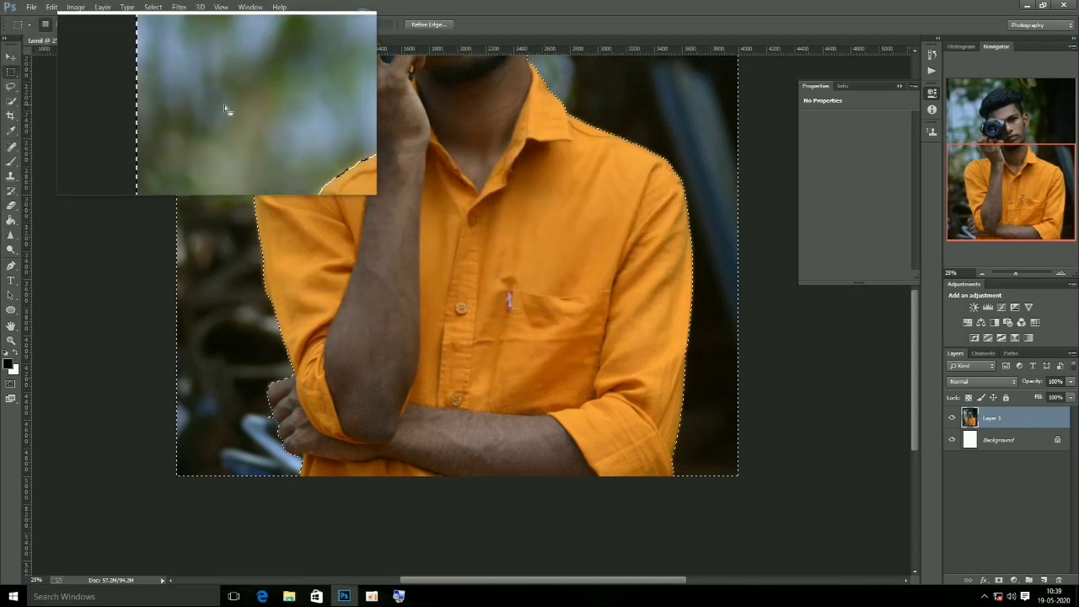
{"action": "left_click", "coordinate": [274, 217]}
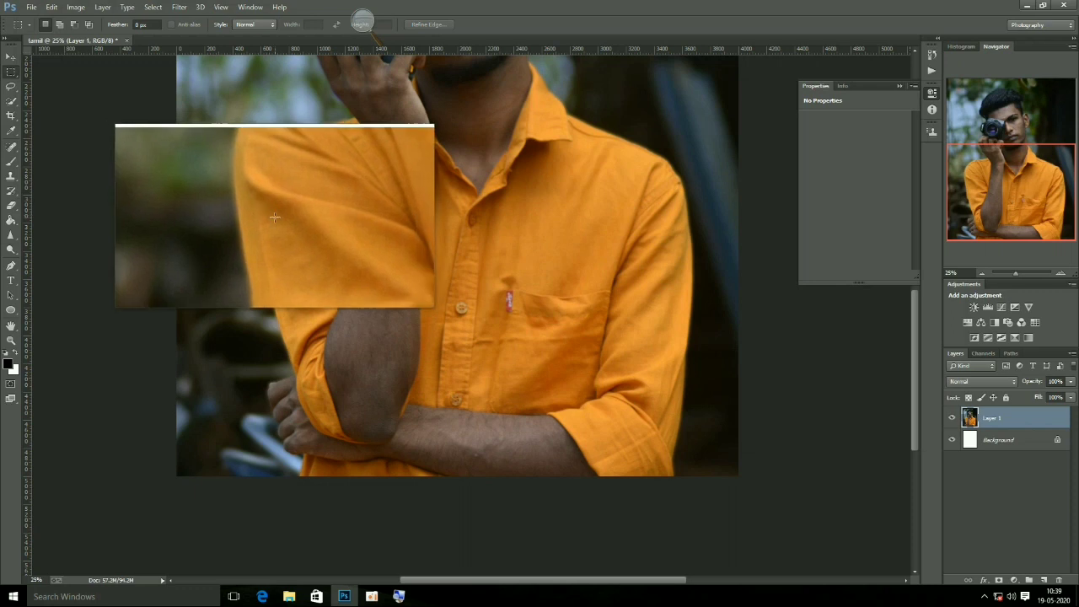
{"action": "right_click", "coordinate": [274, 223]}
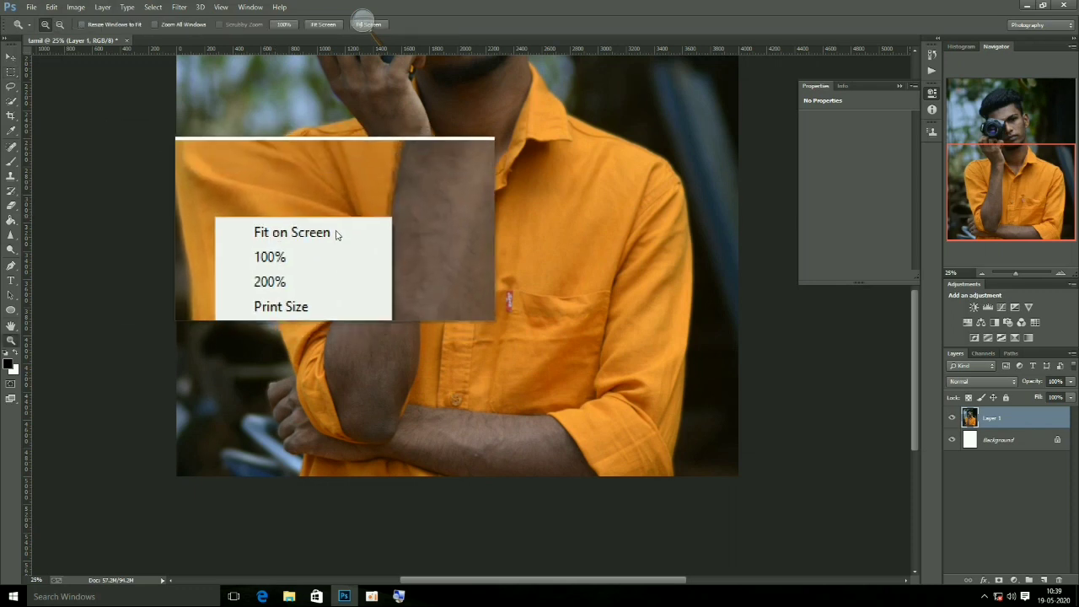
{"action": "left_click", "coordinate": [295, 228]}
{"action": "key", "text": "m"}
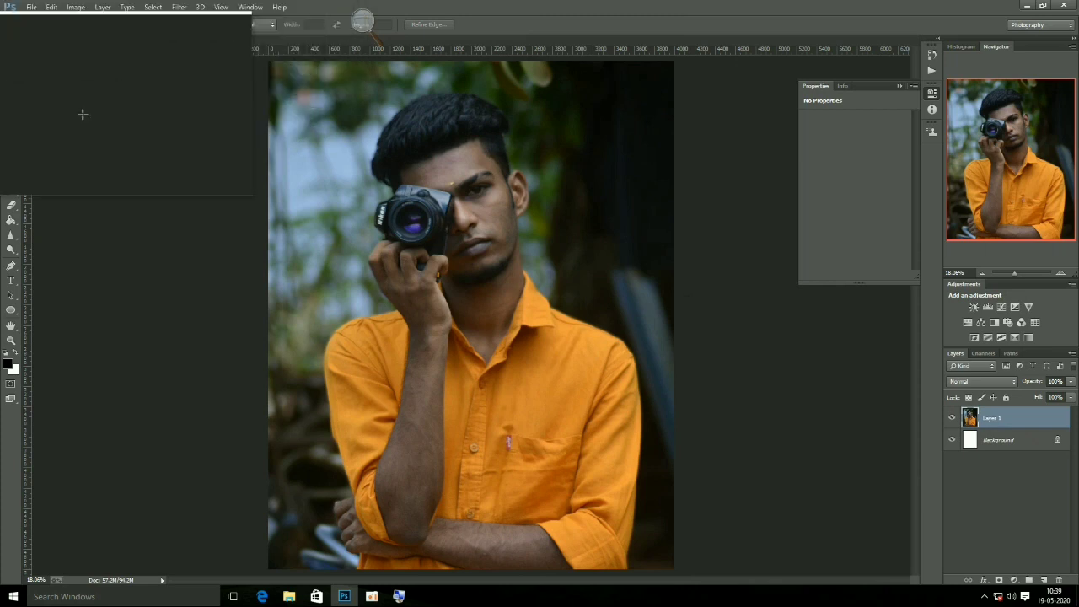
{"action": "left_click", "coordinate": [11, 340]}
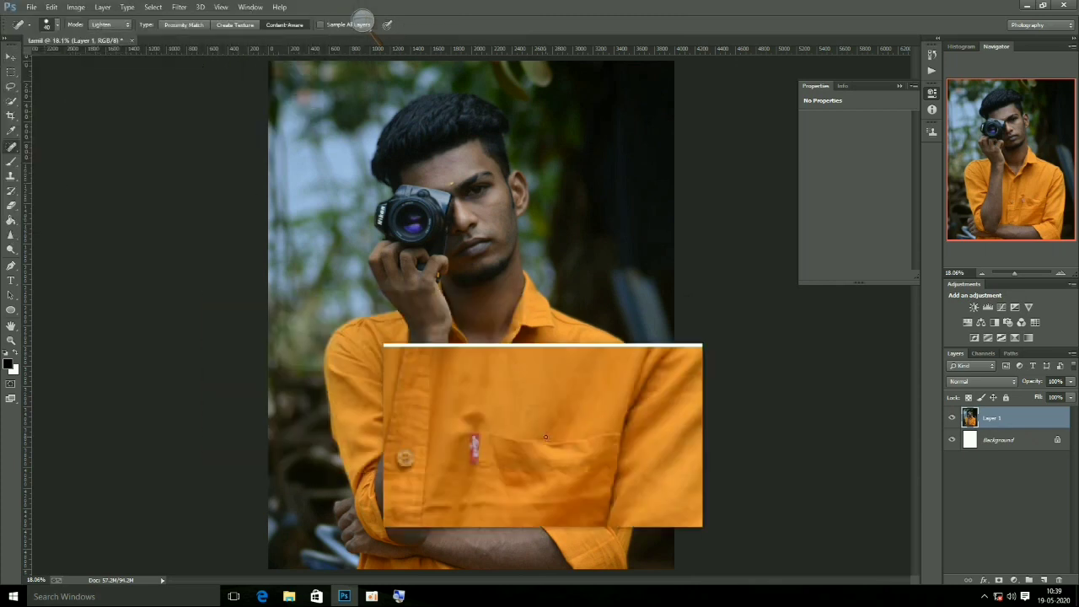
{"action": "left_click", "coordinate": [510, 215]}
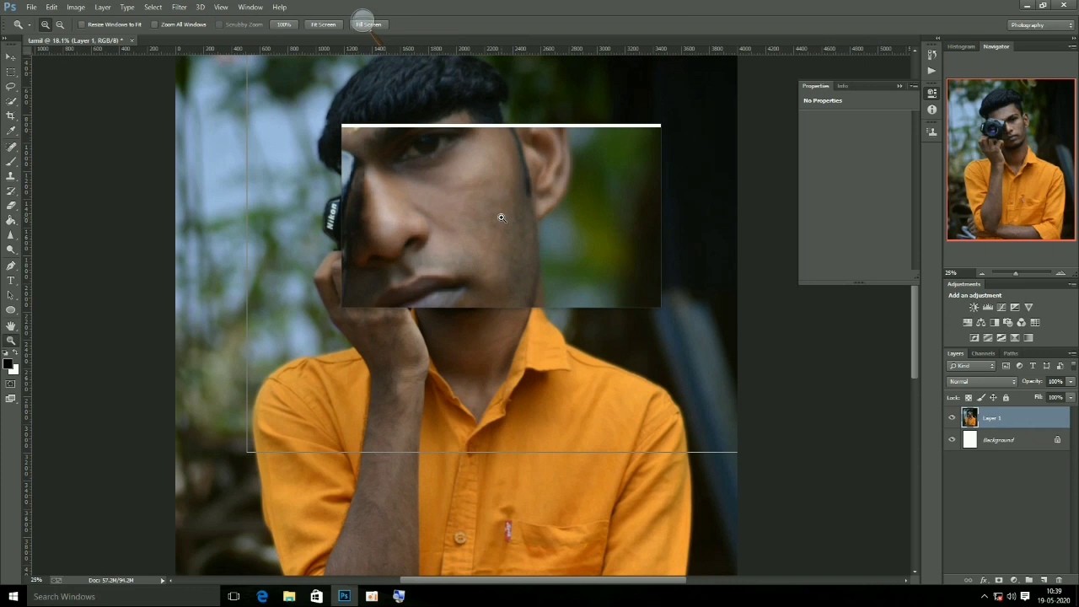
{"action": "left_click", "coordinate": [501, 217]}
Step: Heal the blemishes on the forehead with the Spot Healing Brush
{"action": "key", "text": "j"}
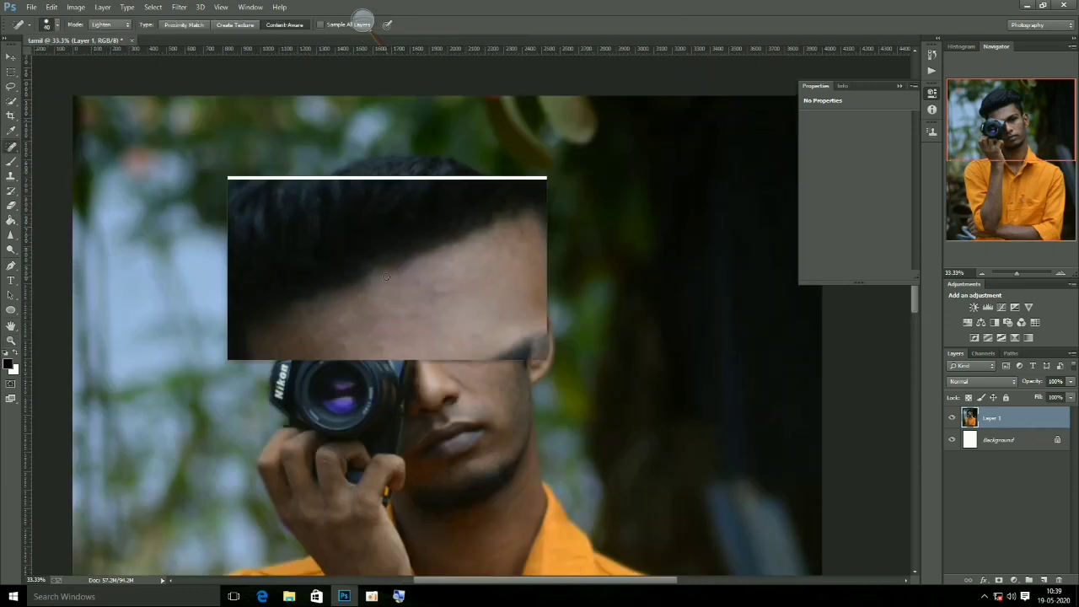
{"action": "left_click", "coordinate": [419, 274]}
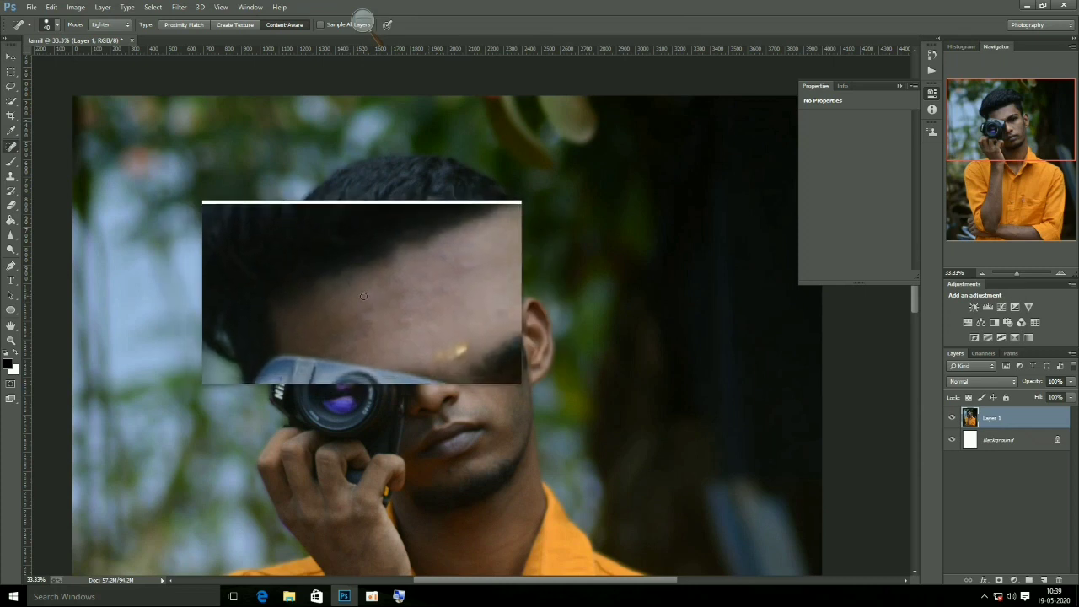
{"action": "left_click_drag", "start_coordinate": [362, 297], "coordinate": [365, 309]}
{"action": "left_click_drag", "start_coordinate": [409, 274], "coordinate": [419, 278]}
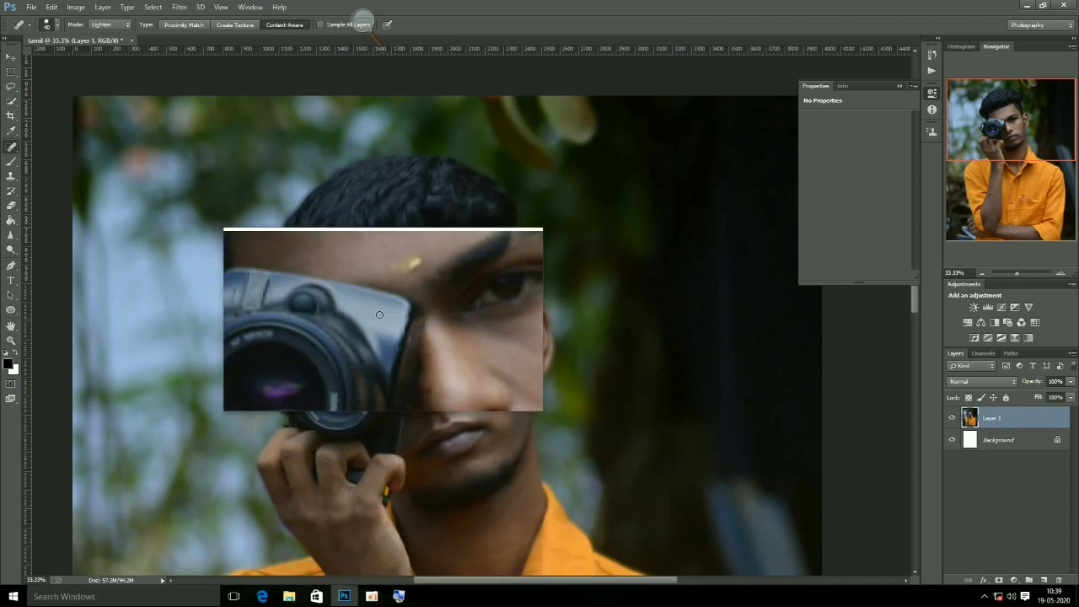
Step: Launch the Camera Raw Filter, glance at HSL Saturation, and return to the Basic panel
{"action": "left_click", "coordinate": [177, 7]}
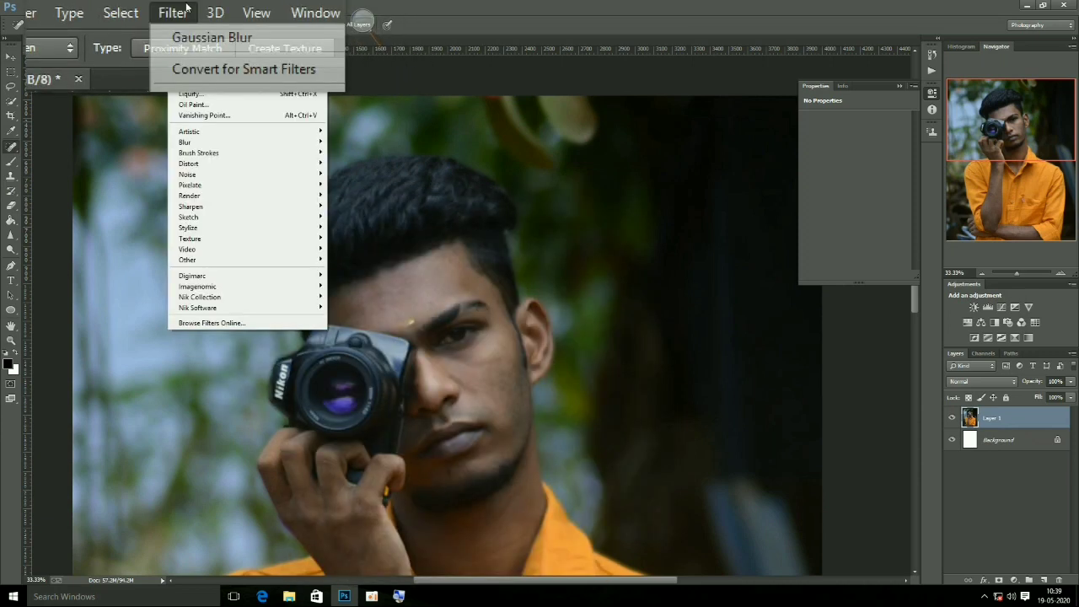
{"action": "left_click", "coordinate": [187, 76]}
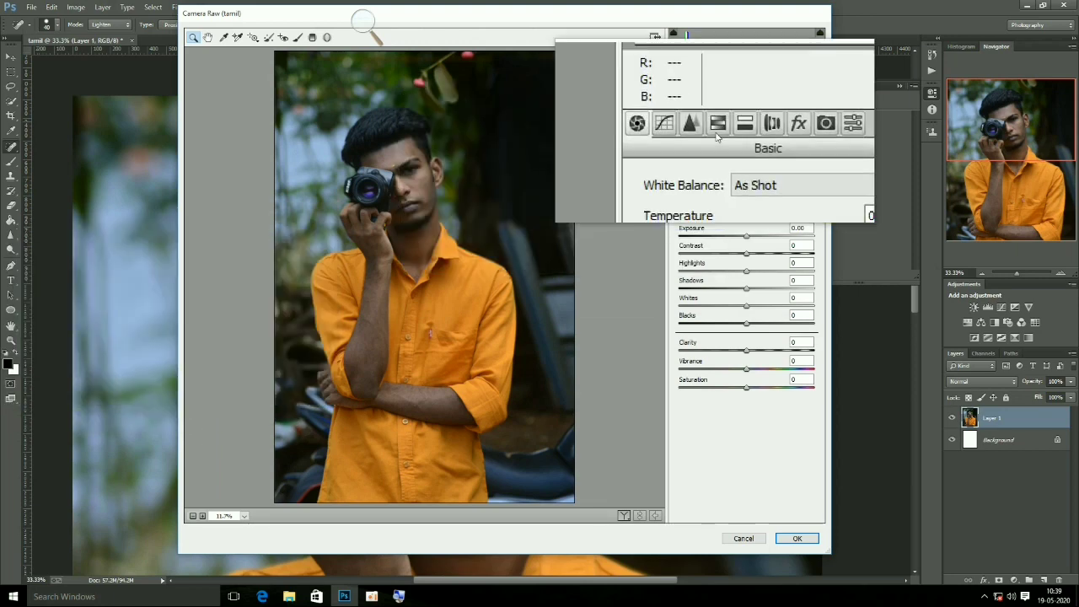
{"action": "left_click", "coordinate": [717, 127]}
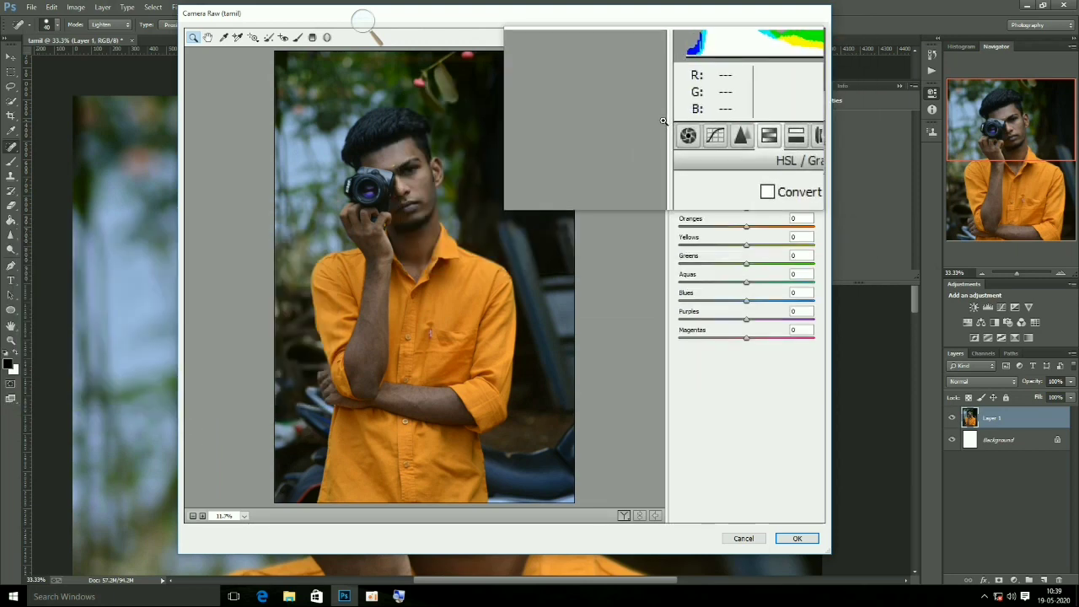
{"action": "left_click", "coordinate": [706, 171]}
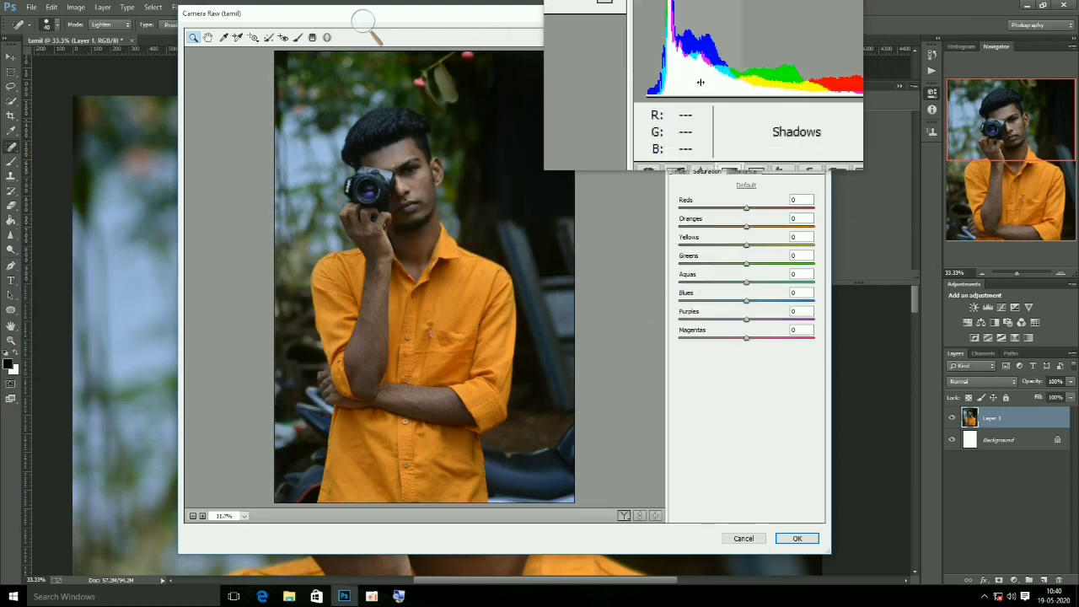
{"action": "left_click", "coordinate": [676, 171]}
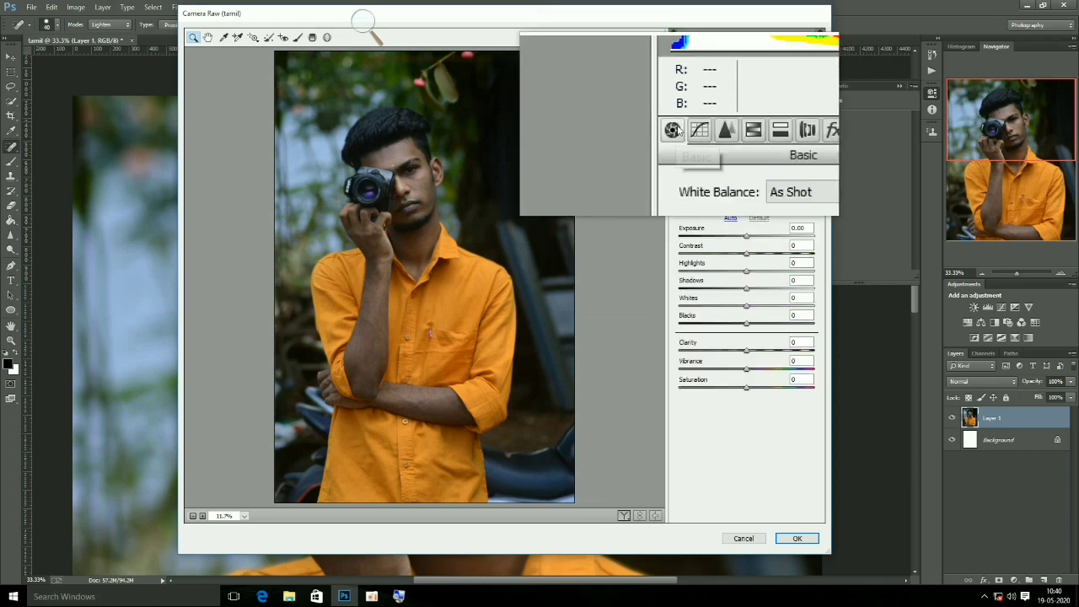
Step: In Camera Raw Basic, set Contrast +6, lower Highlights slightly and add Clarity +3
{"action": "left_click_drag", "start_coordinate": [716, 245], "coordinate": [761, 245]}
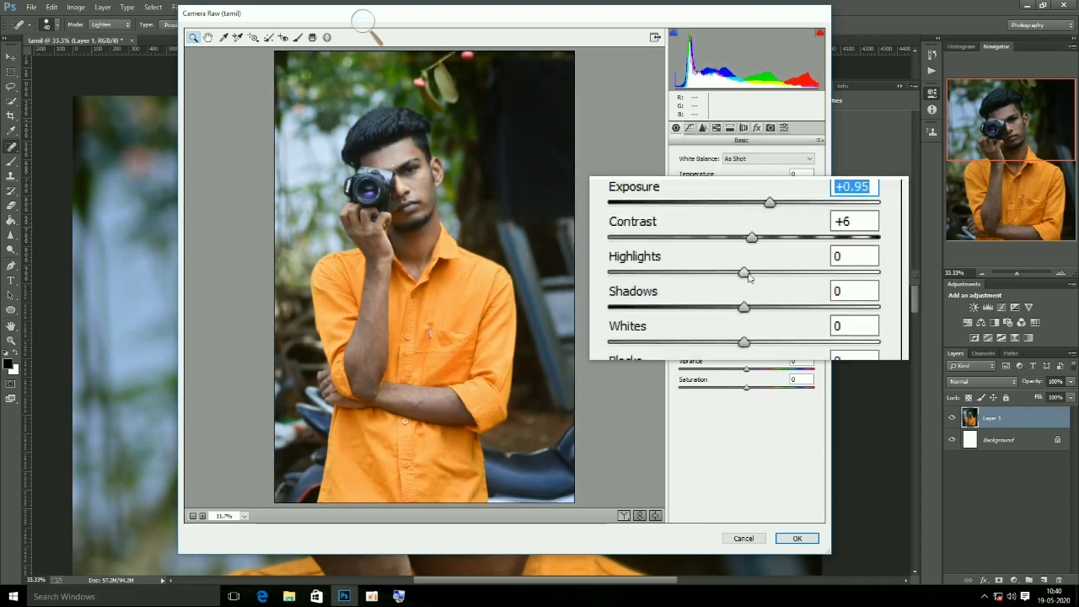
{"action": "left_click_drag", "start_coordinate": [749, 270], "coordinate": [745, 276]}
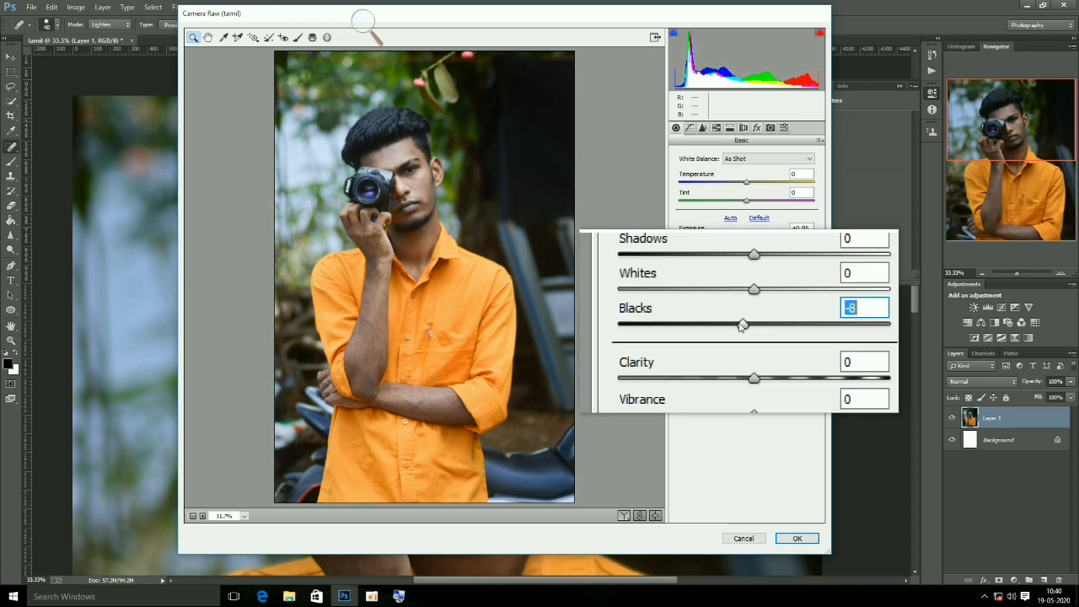
{"action": "left_click_drag", "start_coordinate": [743, 353], "coordinate": [750, 355]}
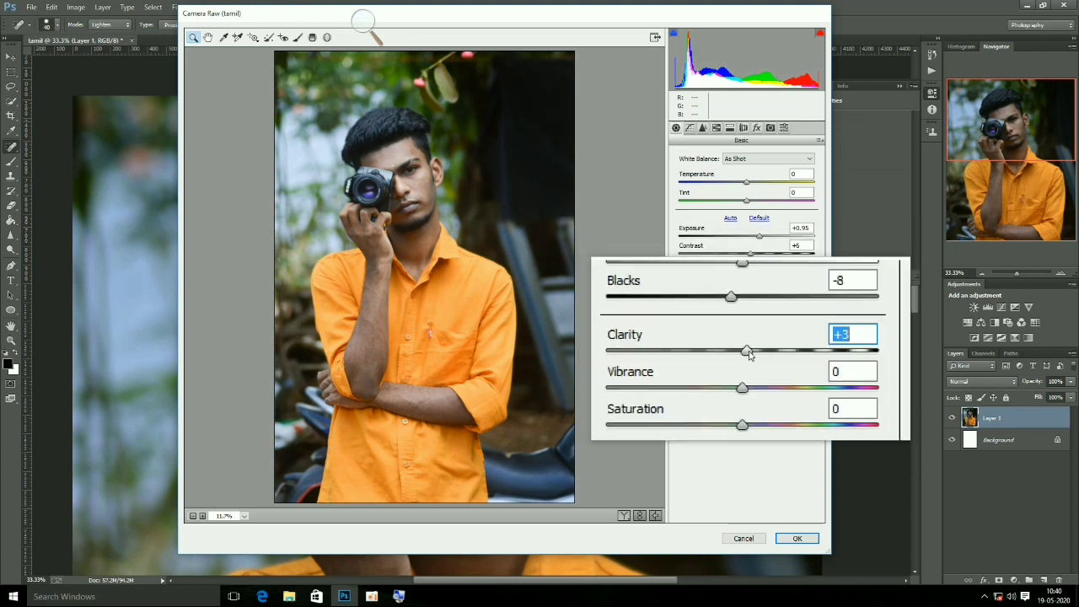
Step: Raise Luminance noise reduction to 23 in the Detail panel
{"action": "left_click", "coordinate": [689, 128]}
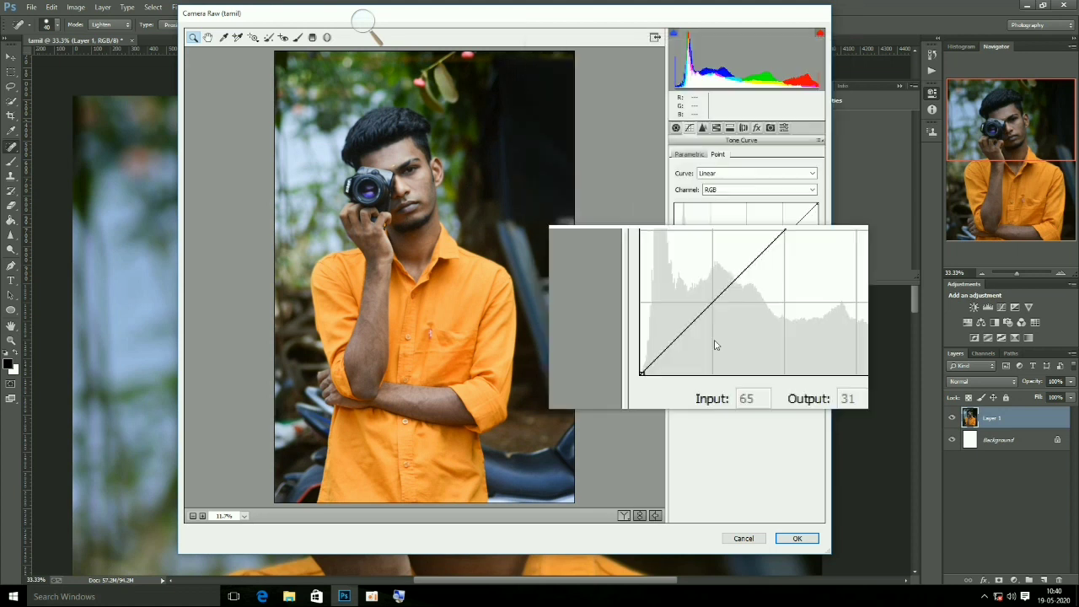
{"action": "left_click", "coordinate": [700, 126]}
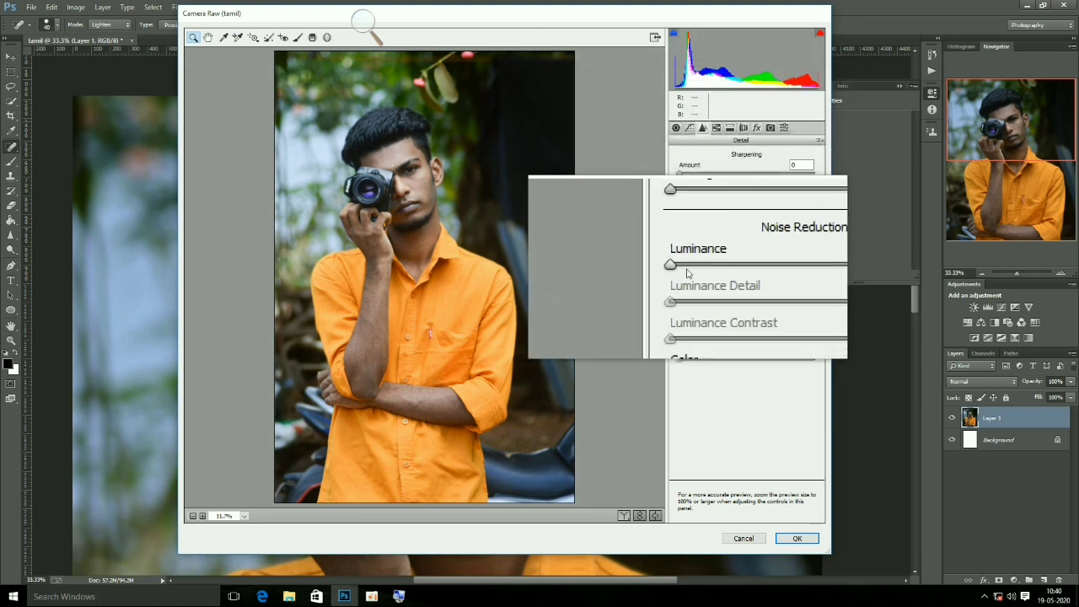
{"action": "left_click_drag", "start_coordinate": [688, 268], "coordinate": [712, 268]}
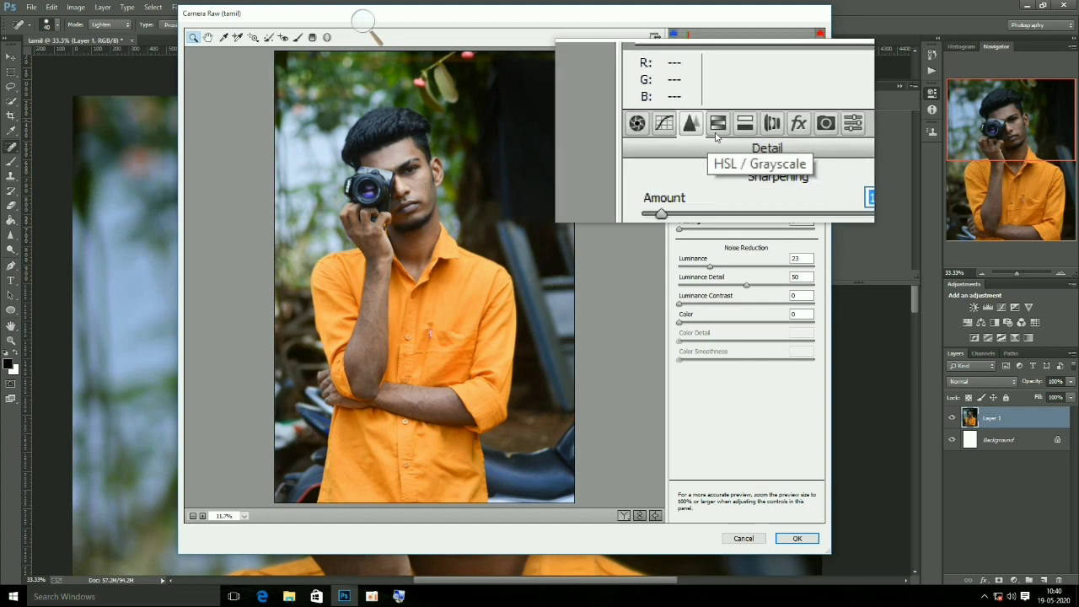
Step: In HSL Luminance, brighten Oranges to +10 and Greens to +13
{"action": "left_click", "coordinate": [716, 137]}
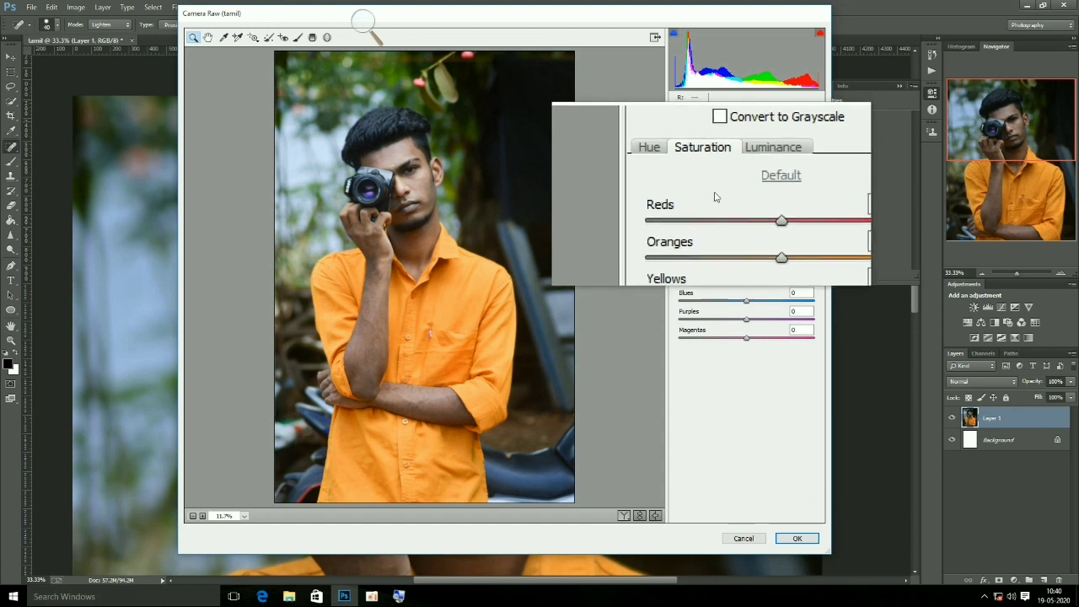
{"action": "left_click", "coordinate": [742, 172]}
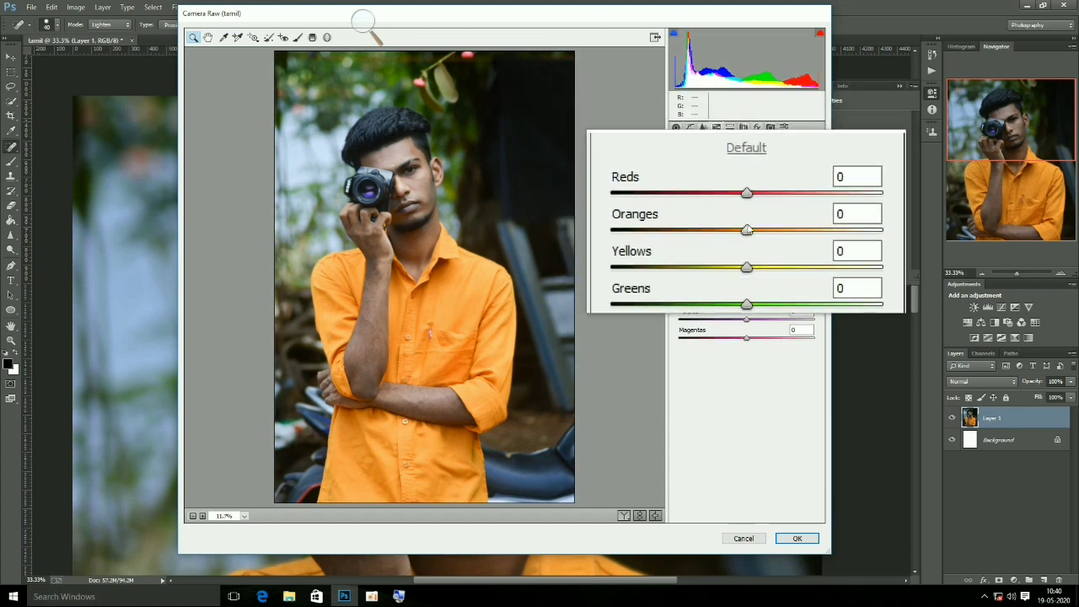
{"action": "left_click_drag", "start_coordinate": [747, 231], "coordinate": [757, 231]}
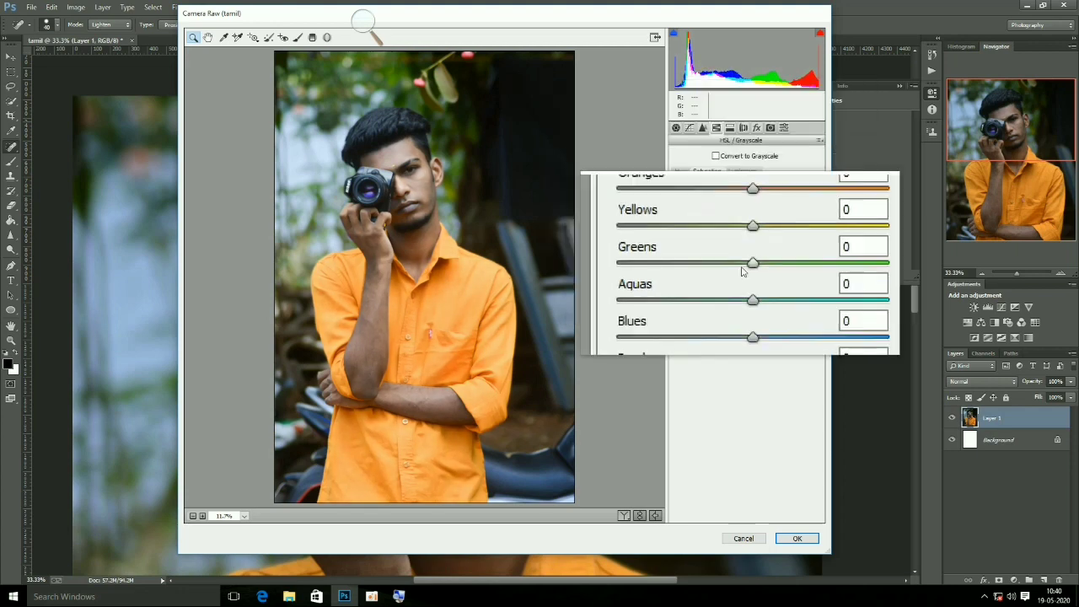
{"action": "left_click_drag", "start_coordinate": [742, 270], "coordinate": [777, 267]}
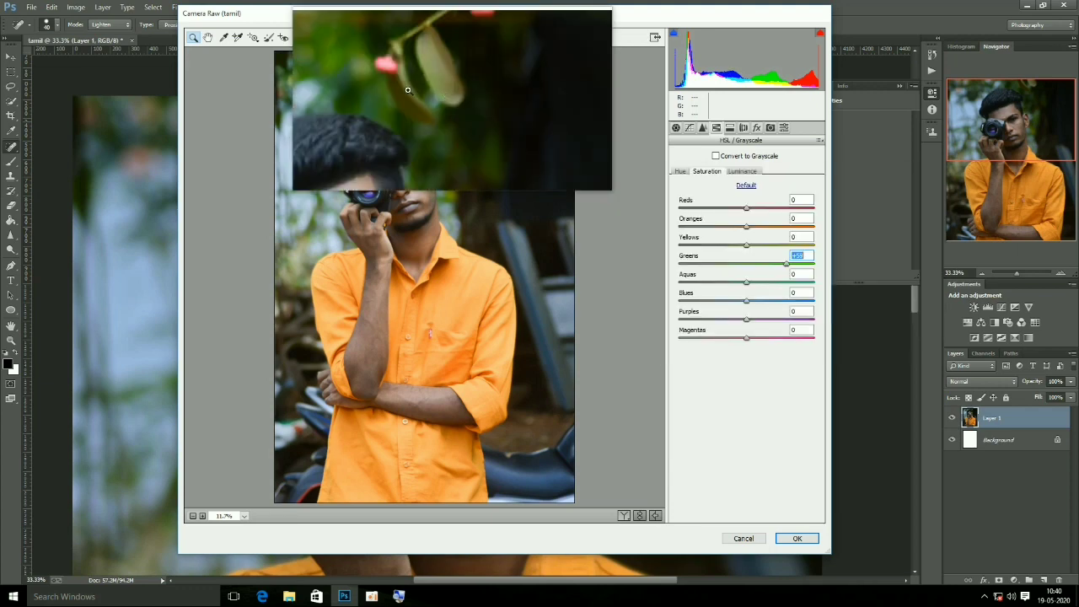
Step: Shift the Greens and Aquas hues fully to the left
{"action": "left_click", "coordinate": [681, 173]}
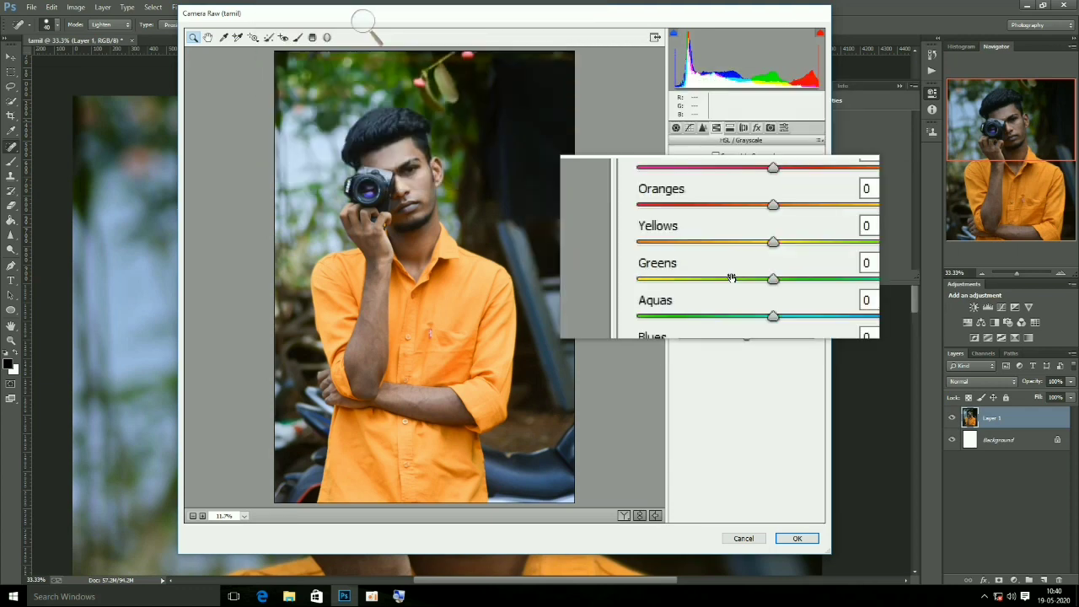
{"action": "left_click_drag", "start_coordinate": [741, 266], "coordinate": [684, 263]}
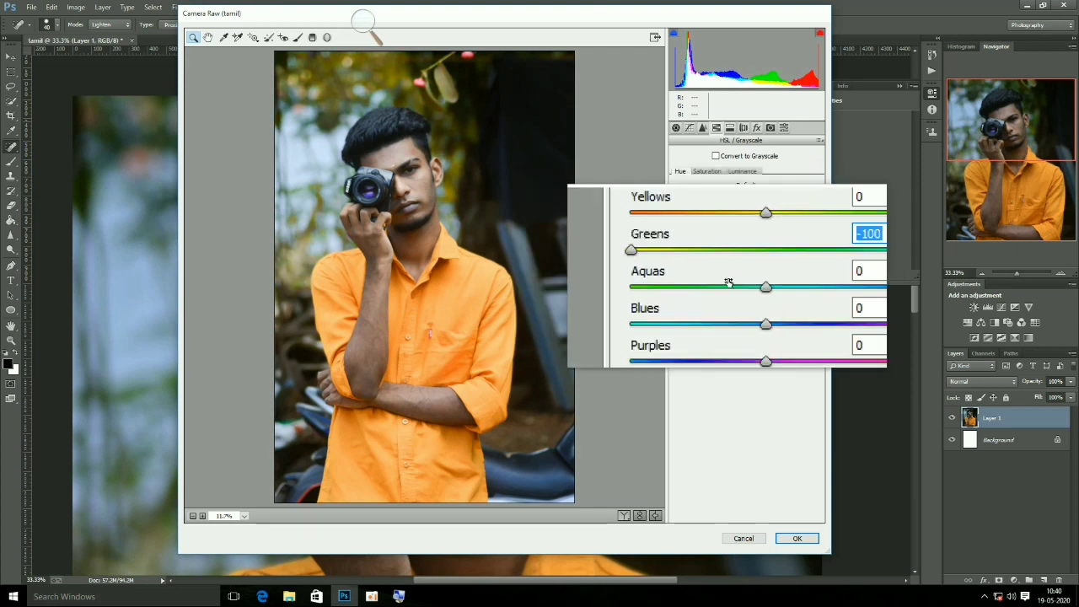
{"action": "left_click_drag", "start_coordinate": [733, 284], "coordinate": [667, 295]}
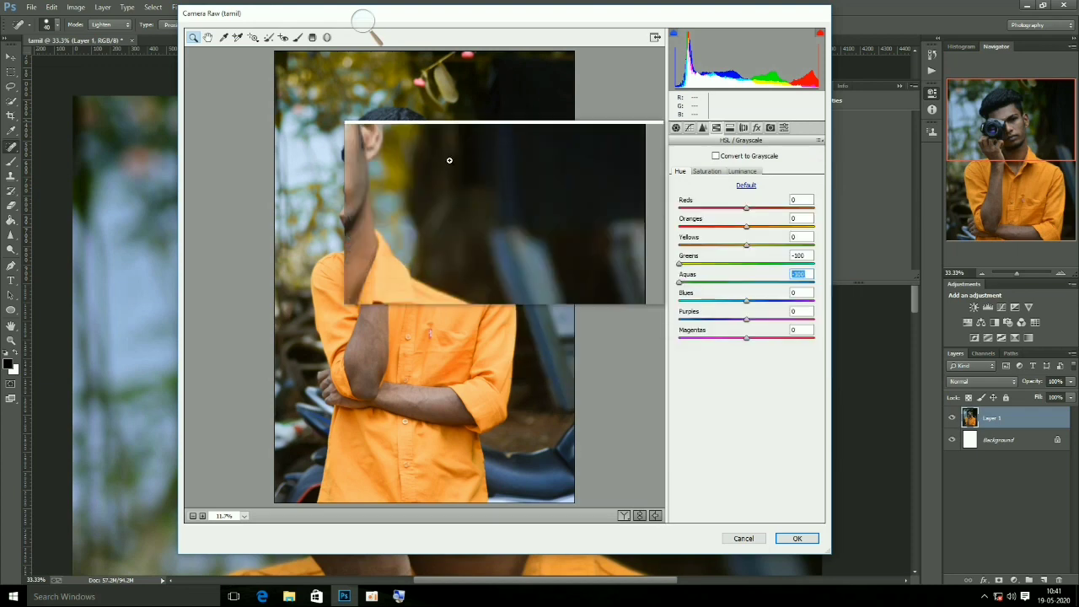
Step: Desaturate the Aquas to -93 and the Blues to -33
{"action": "left_click", "coordinate": [708, 171]}
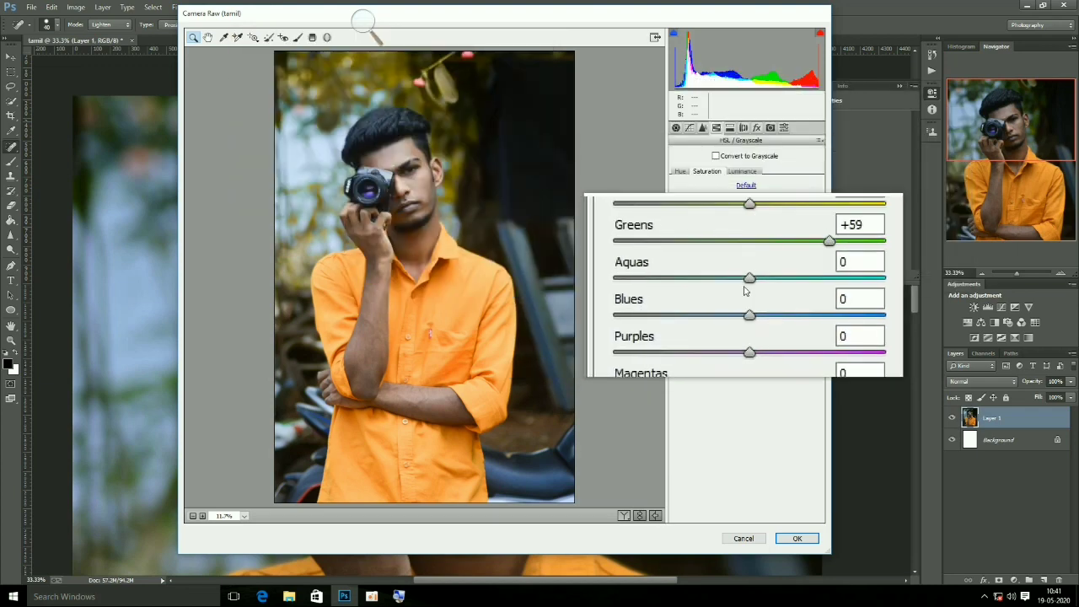
{"action": "left_click_drag", "start_coordinate": [744, 291], "coordinate": [687, 301]}
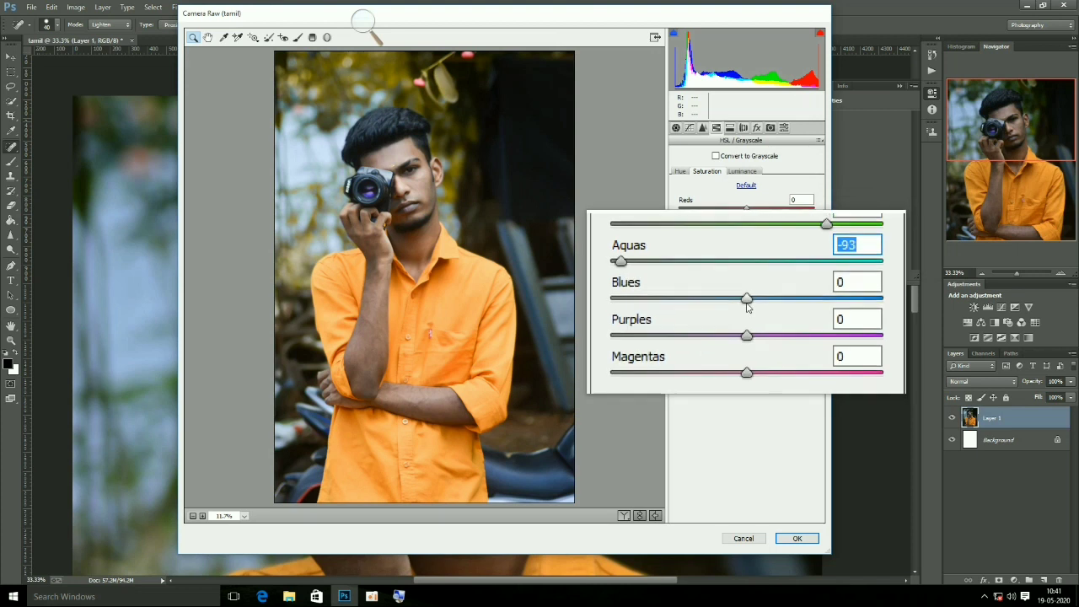
{"action": "mouse_move", "coordinate": [744, 293]}
{"action": "left_mouse_down"}
{"action": "mouse_move", "coordinate": [729, 296]}
{"action": "mouse_move", "coordinate": [725, 311]}
{"action": "left_mouse_up"}
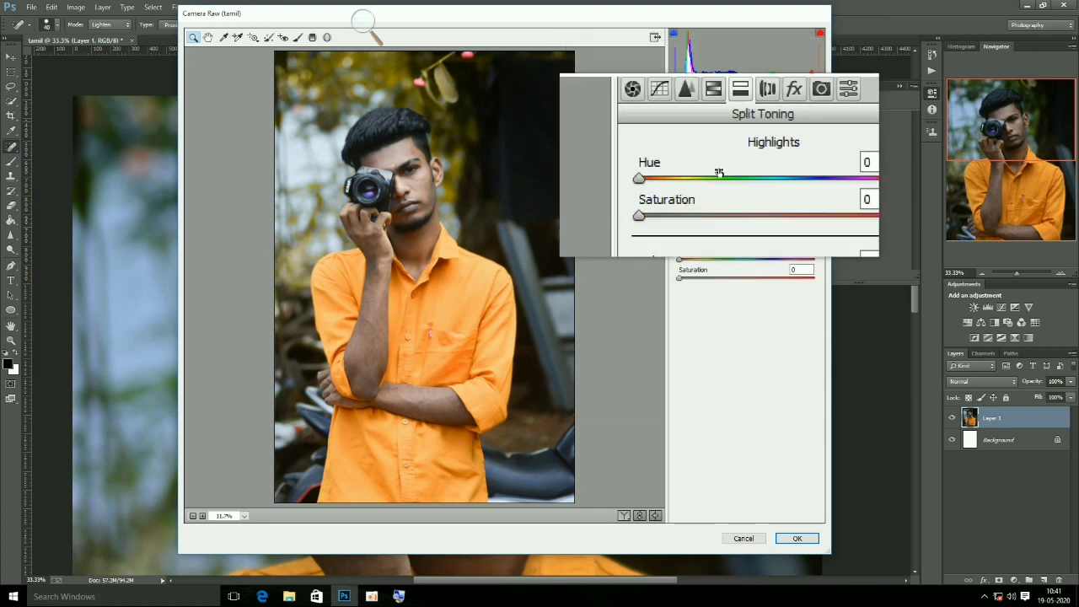
Step: Set split-toning Highlights Hue 30, Saturation 49 and Balance -14
{"action": "left_click_drag", "start_coordinate": [672, 171], "coordinate": [694, 170]}
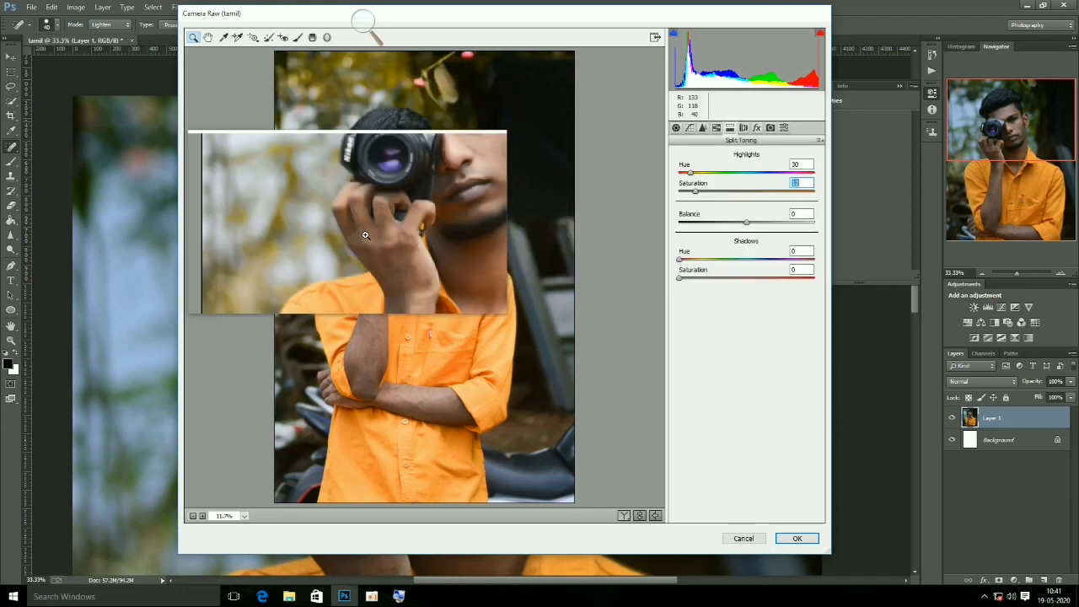
{"action": "mouse_move", "coordinate": [730, 228]}
{"action": "left_mouse_down"}
{"action": "mouse_move", "coordinate": [711, 228]}
{"action": "mouse_move", "coordinate": [748, 238]}
{"action": "left_mouse_up"}
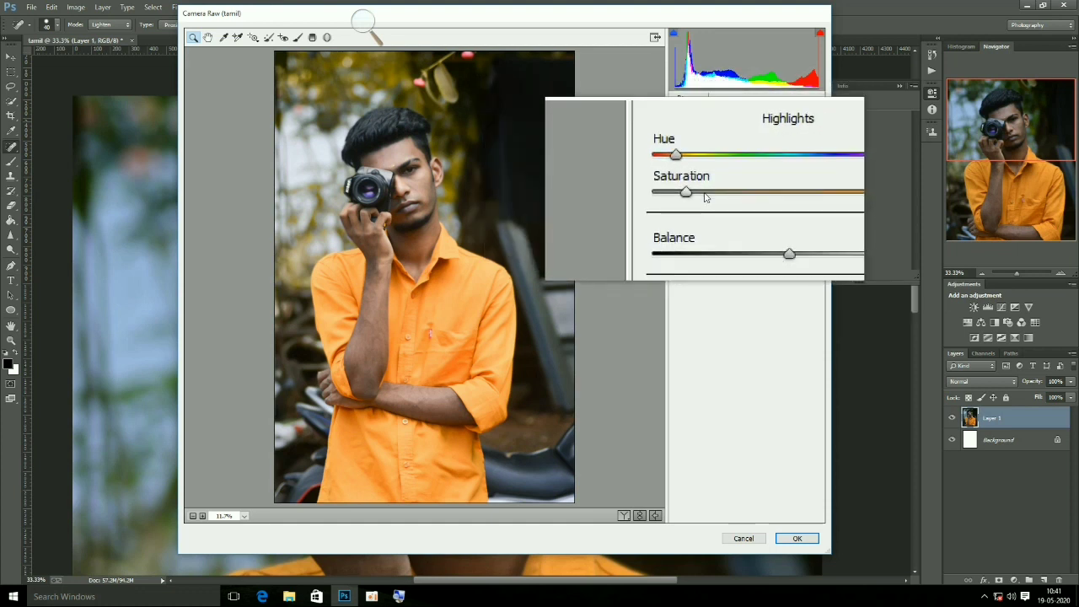
{"action": "left_click_drag", "start_coordinate": [705, 196], "coordinate": [750, 205]}
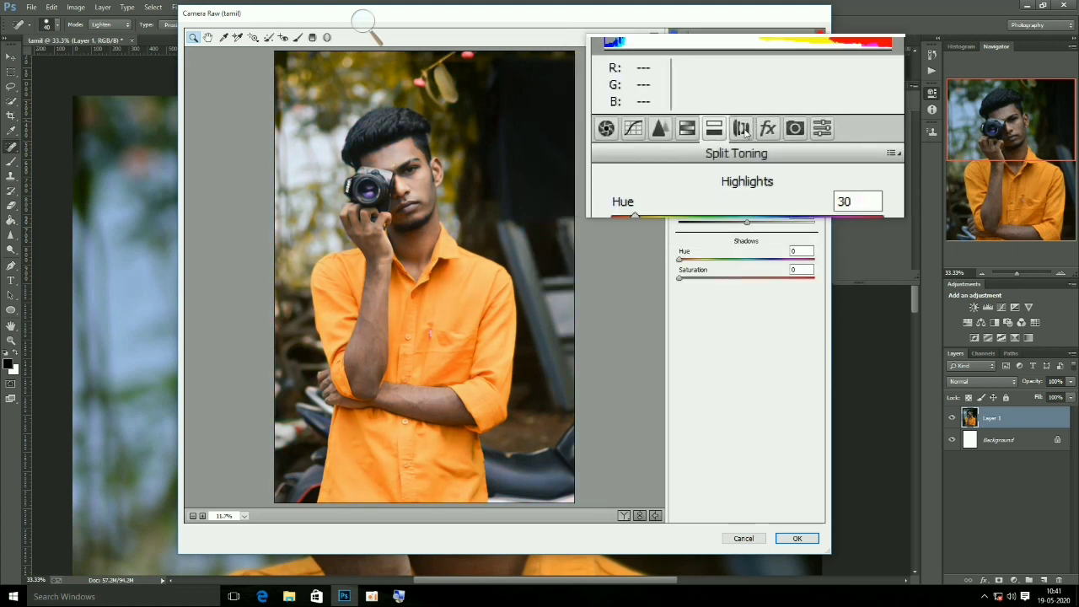
{"action": "left_click", "coordinate": [743, 128]}
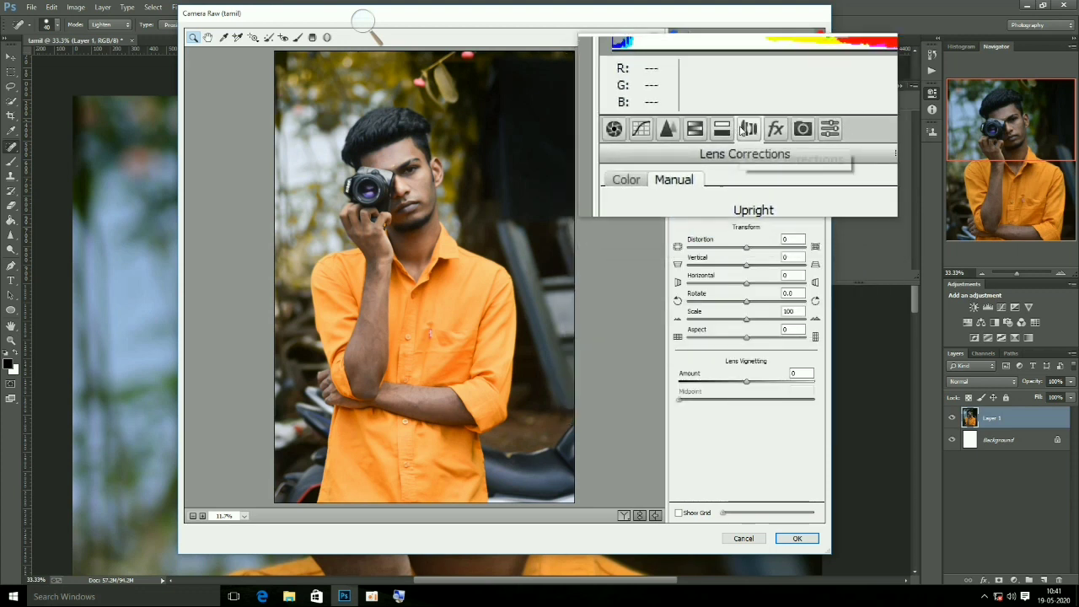
Step: Set Post Crop Vignetting Amount to -22, then view the Camera Calibration and Presets tabs
{"action": "left_click", "coordinate": [757, 128]}
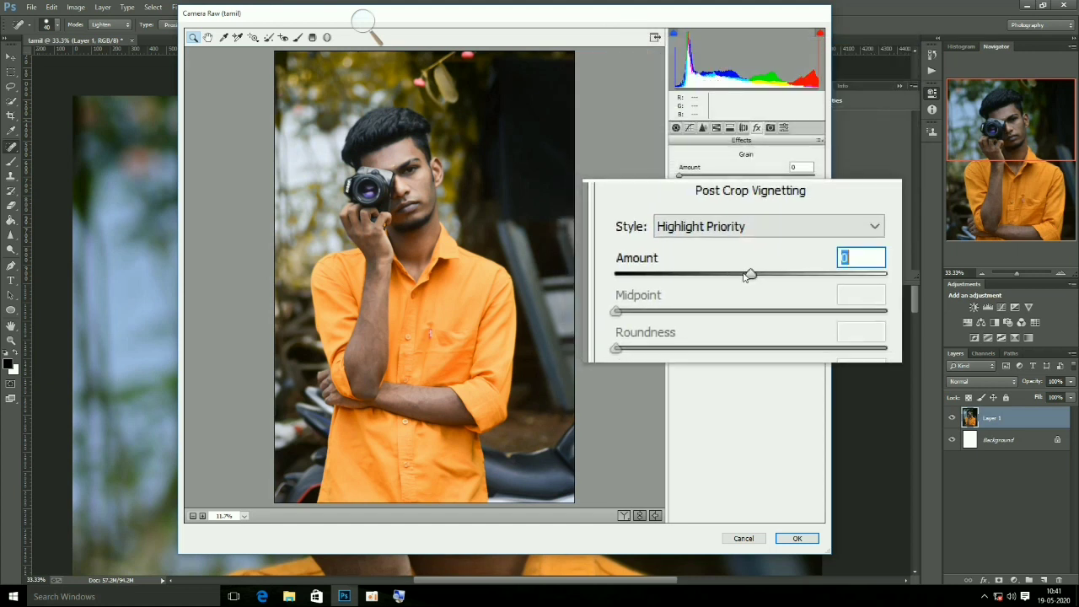
{"action": "left_click_drag", "start_coordinate": [744, 278], "coordinate": [721, 281]}
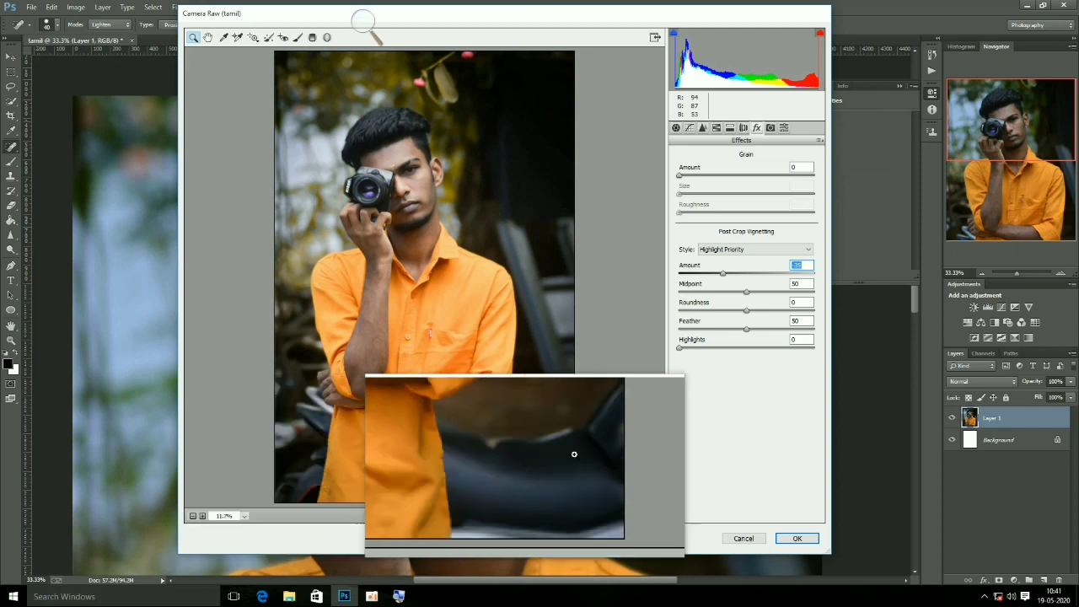
{"action": "left_click", "coordinate": [782, 125]}
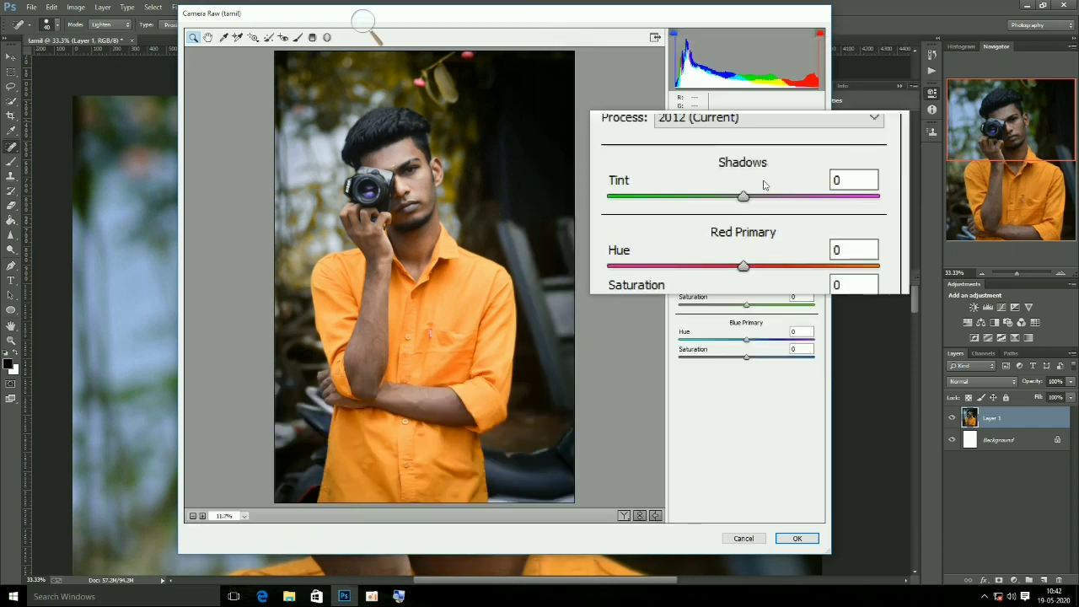
{"action": "left_click", "coordinate": [795, 124]}
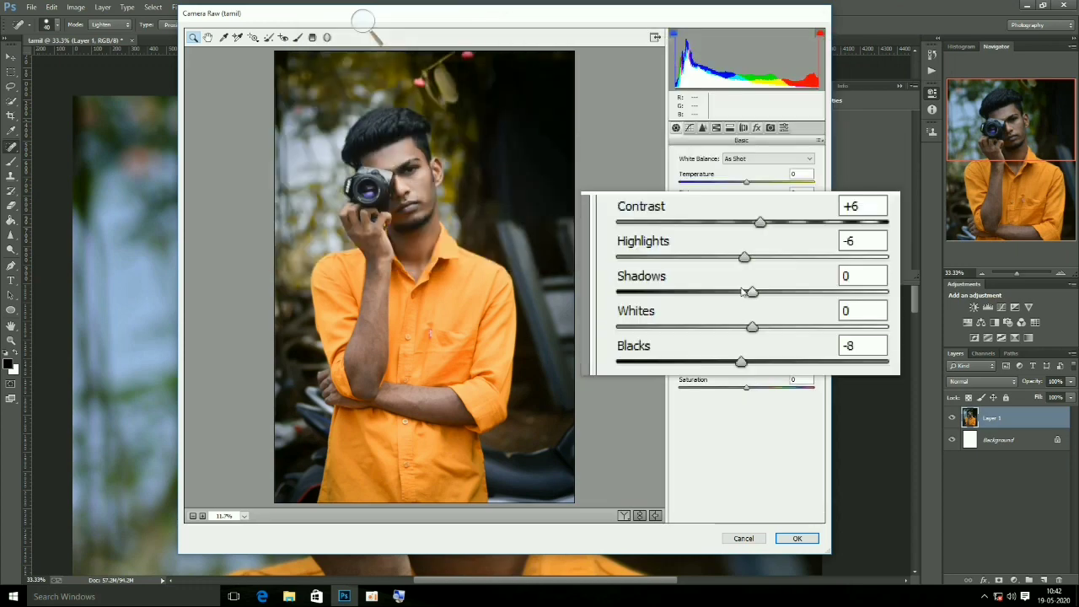
Step: Lower Blacks from -8 to -21 and apply the Camera Raw grade
{"action": "left_click", "coordinate": [741, 325]}
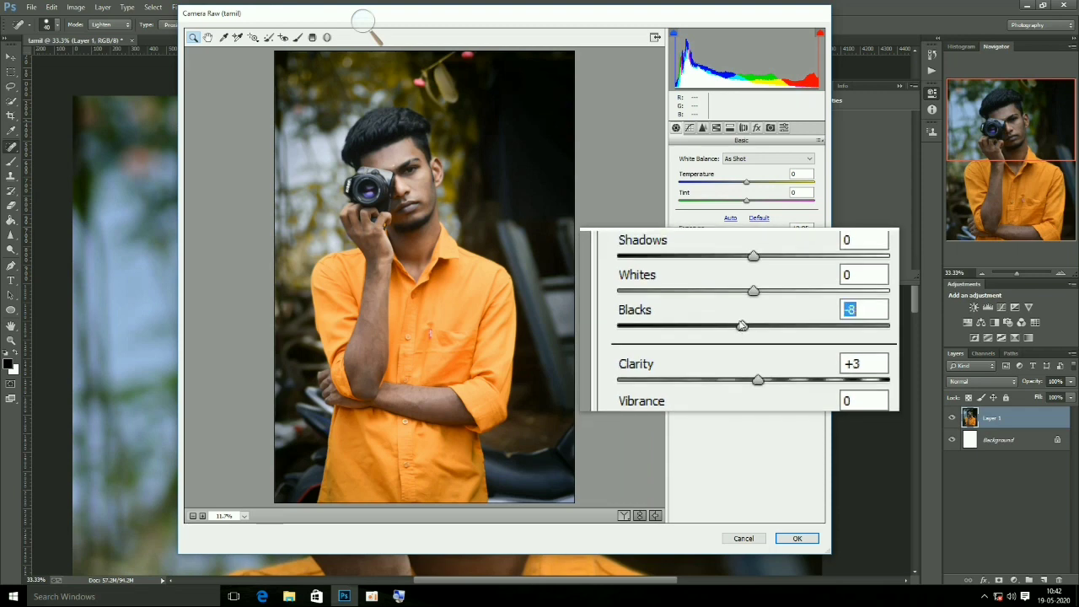
{"action": "left_click_drag", "start_coordinate": [742, 325], "coordinate": [734, 326]}
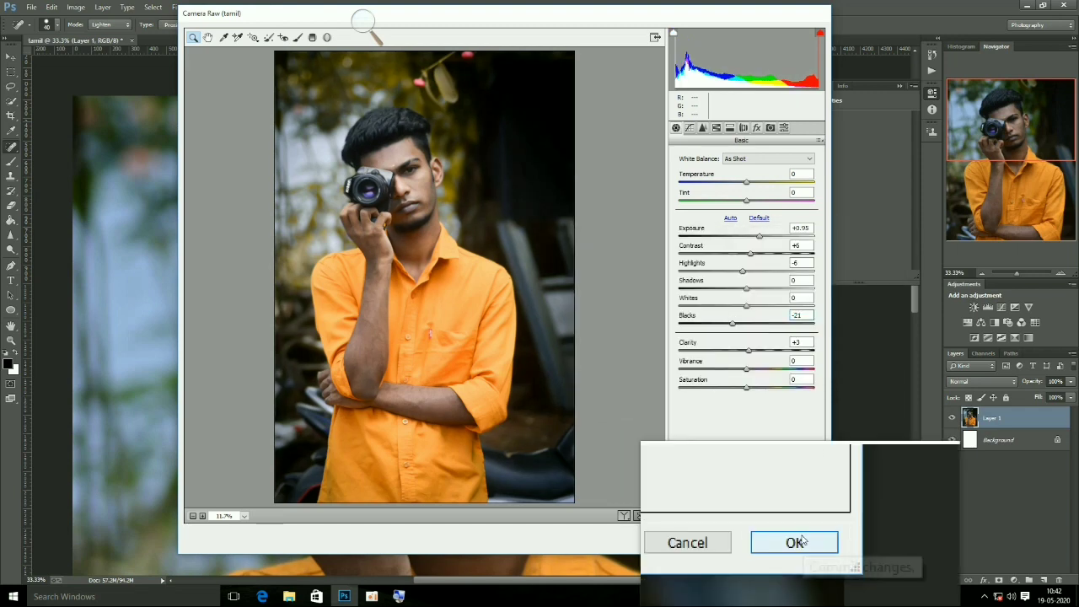
{"action": "left_click", "coordinate": [802, 540]}
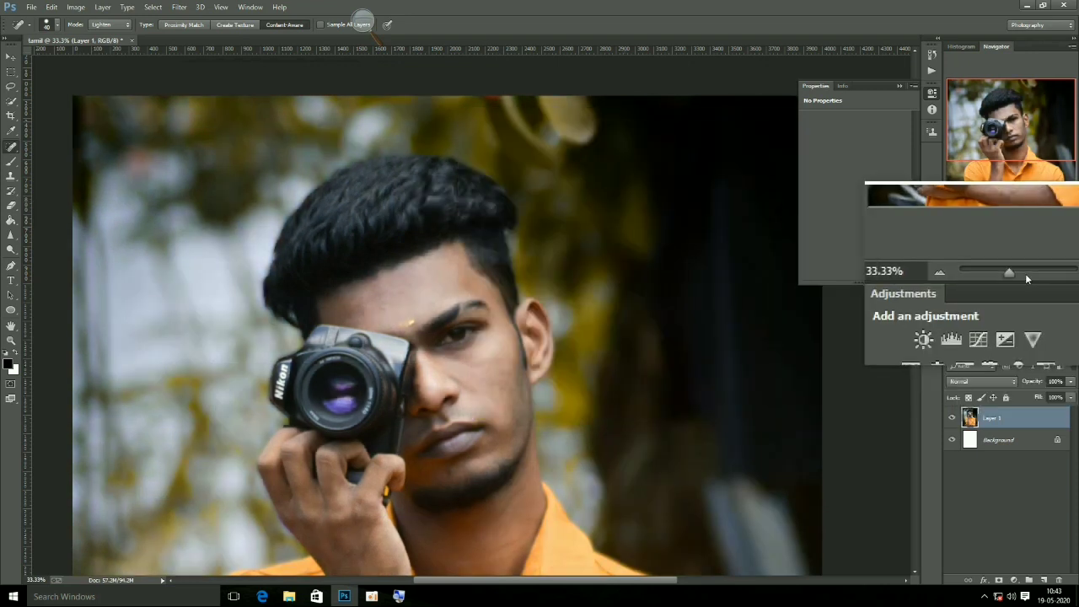
Step: Zoom out to the whole photo and reopen Filter > Camera Raw Filter
{"action": "left_click_drag", "start_coordinate": [1014, 274], "coordinate": [1013, 273]}
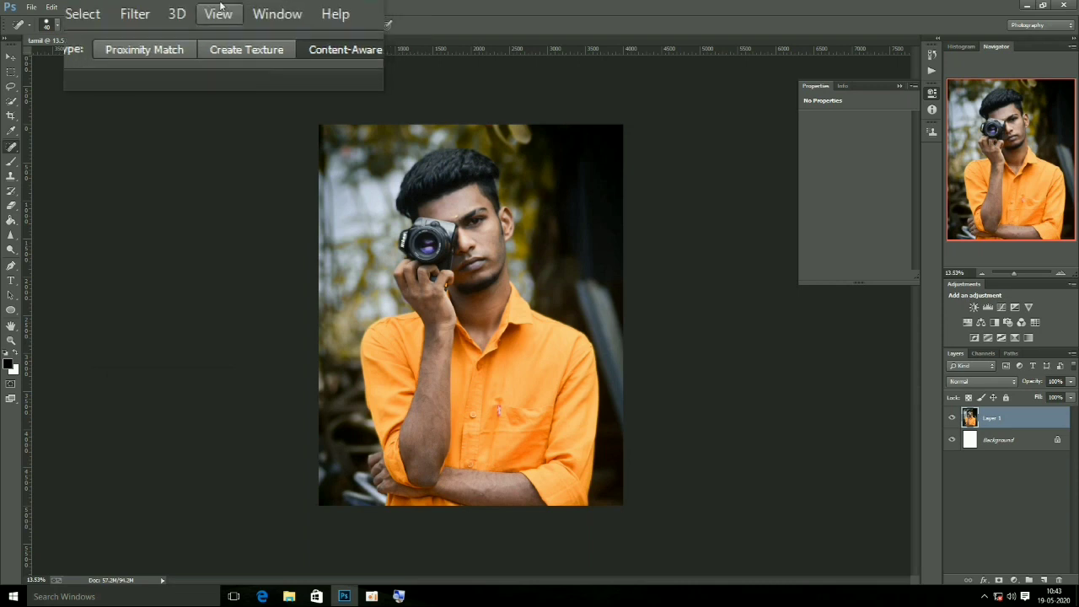
{"action": "left_click", "coordinate": [192, 8]}
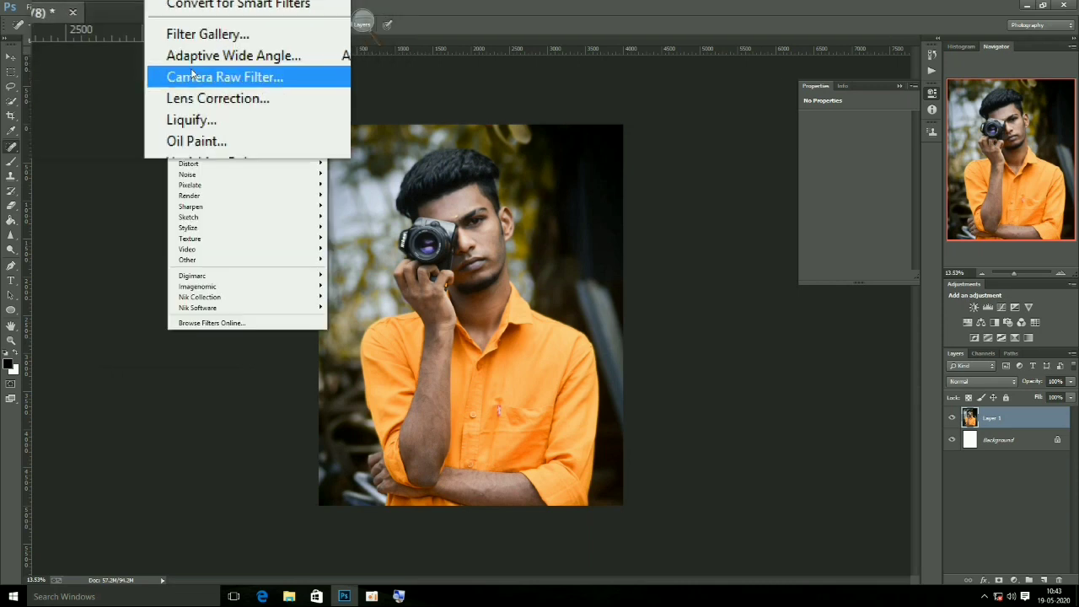
{"action": "left_click", "coordinate": [192, 76]}
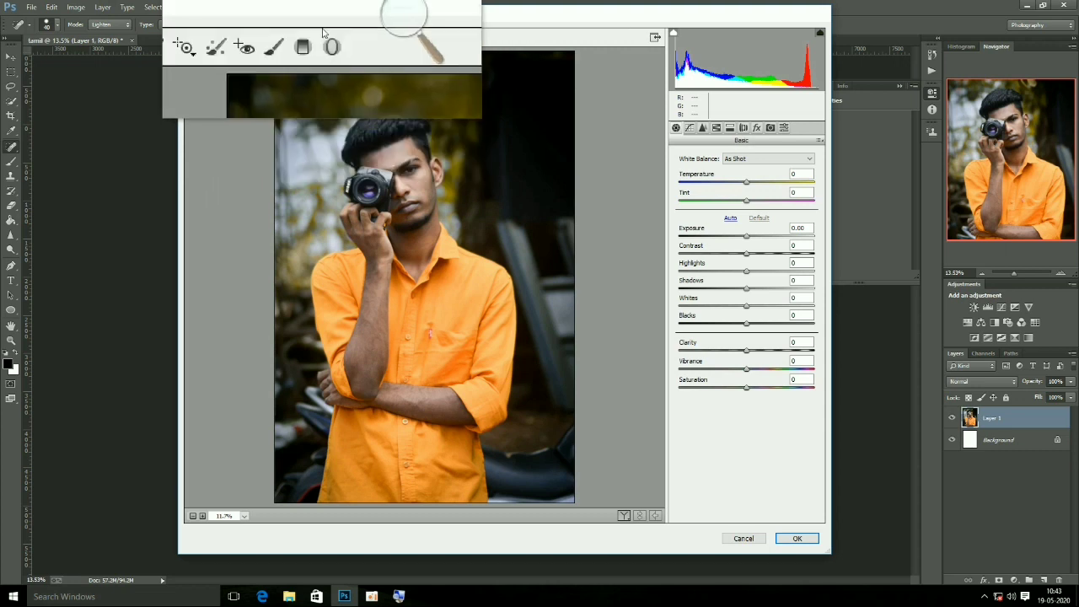
Step: Paint the hand and arm with an Adjustment Brush, raise its Exposure, and apply
{"action": "left_click", "coordinate": [301, 40]}
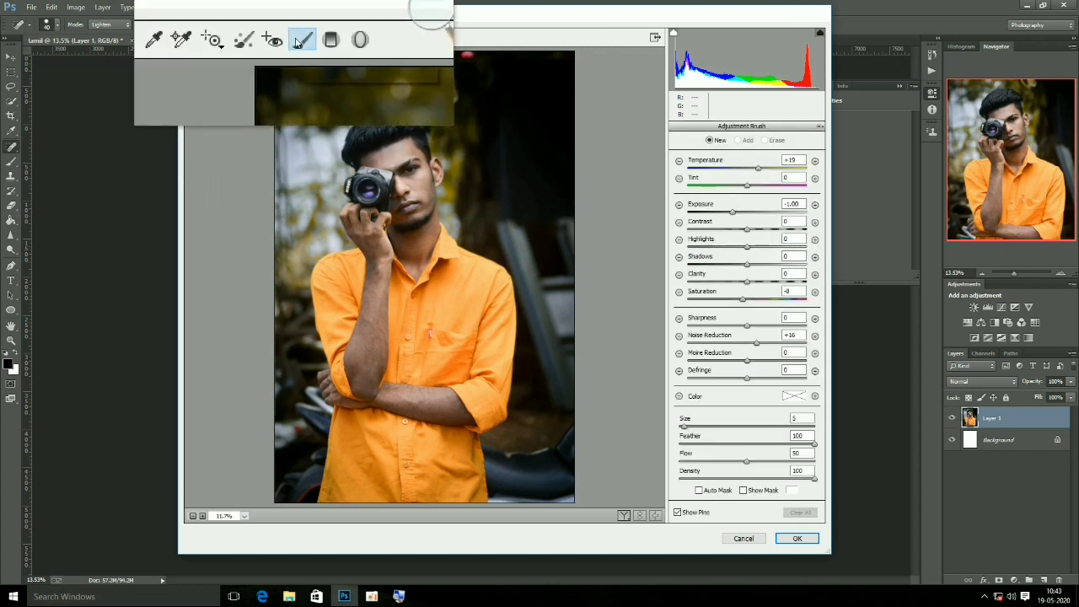
{"action": "left_click", "coordinate": [409, 171]}
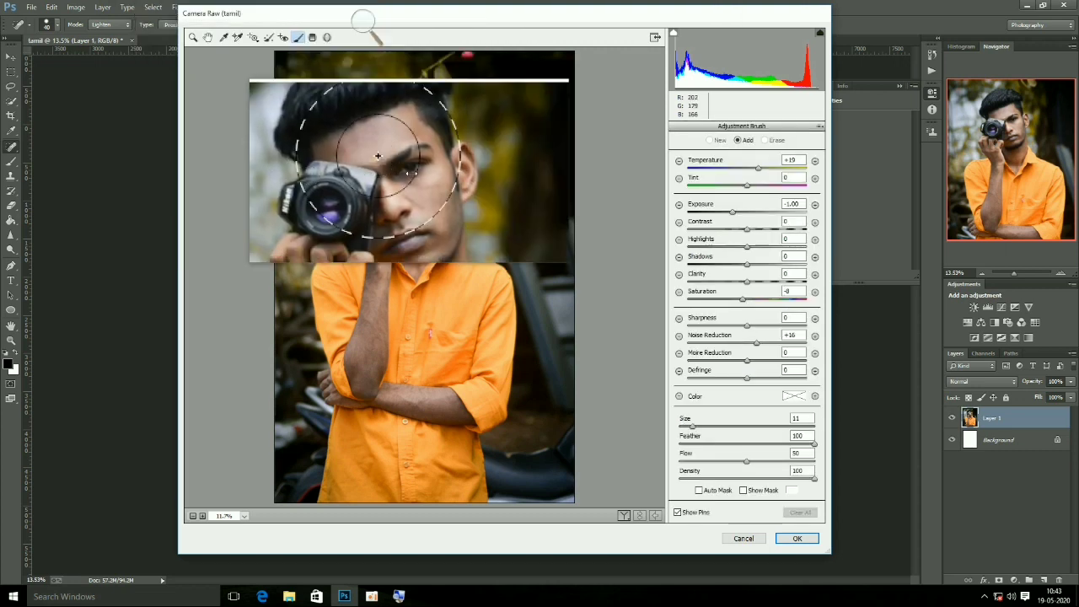
{"action": "key", "text": "bracketleft"}
{"action": "key", "text": "bracketleft"}
{"action": "key", "text": "bracketleft"}
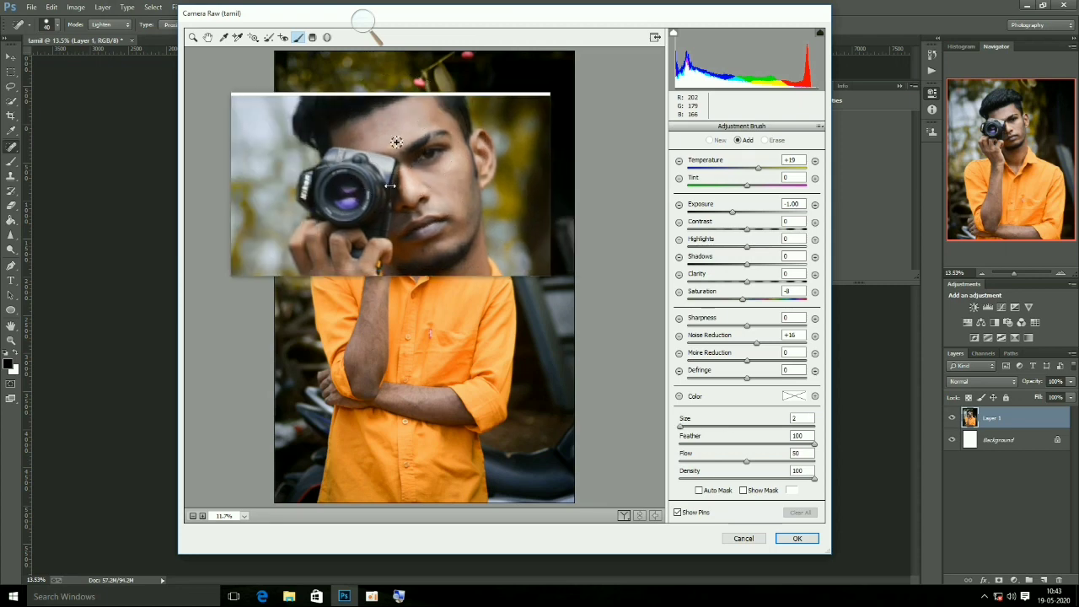
{"action": "key", "text": "bracketright"}
{"action": "key", "text": "bracketright"}
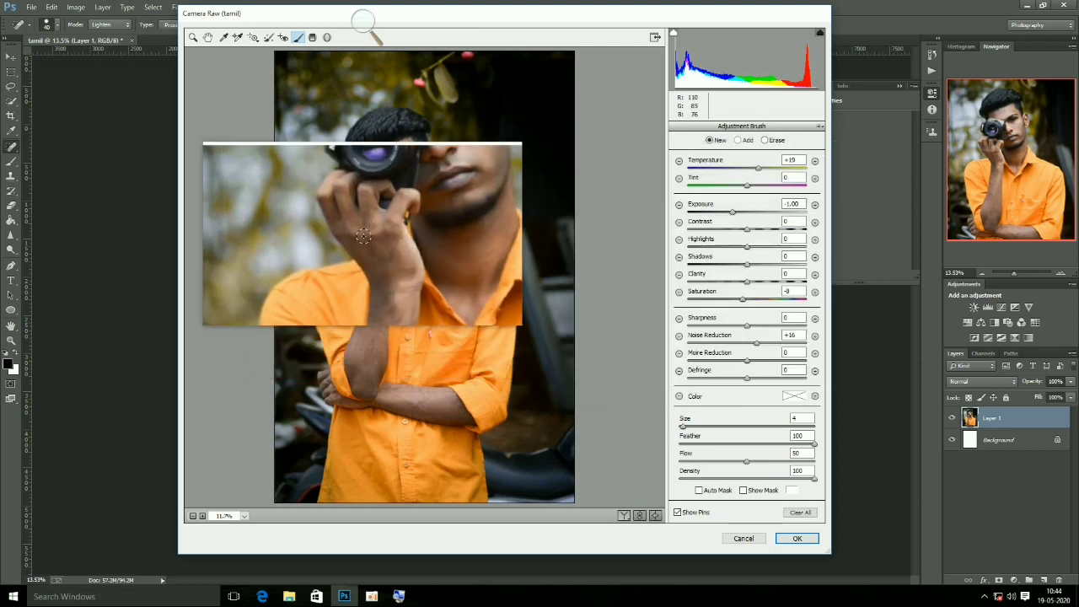
{"action": "left_click_drag", "start_coordinate": [363, 235], "coordinate": [369, 342]}
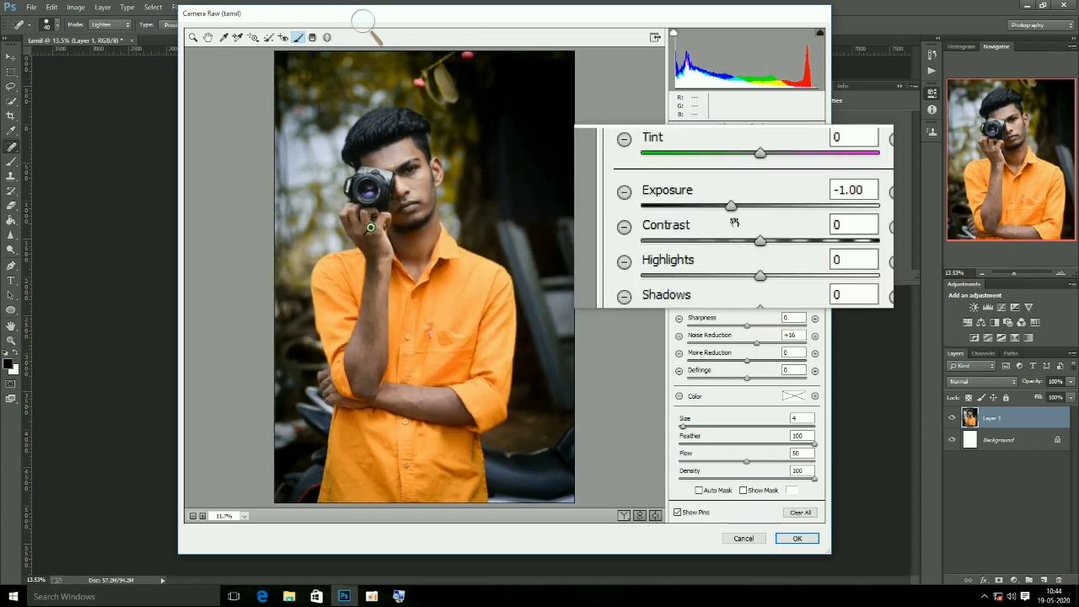
{"action": "left_click_drag", "start_coordinate": [740, 216], "coordinate": [752, 217]}
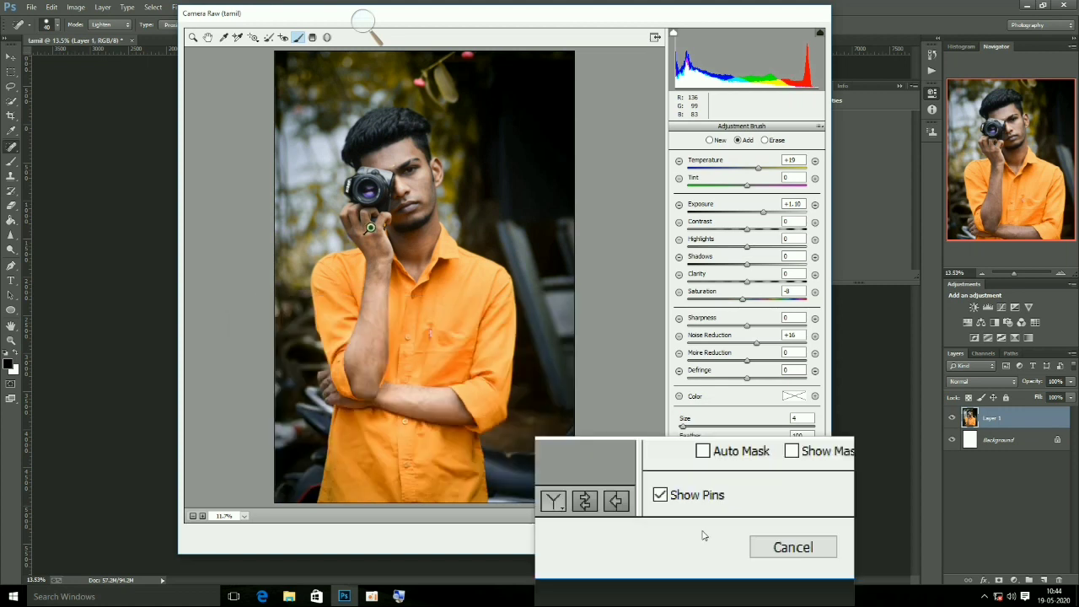
{"action": "left_click", "coordinate": [792, 540]}
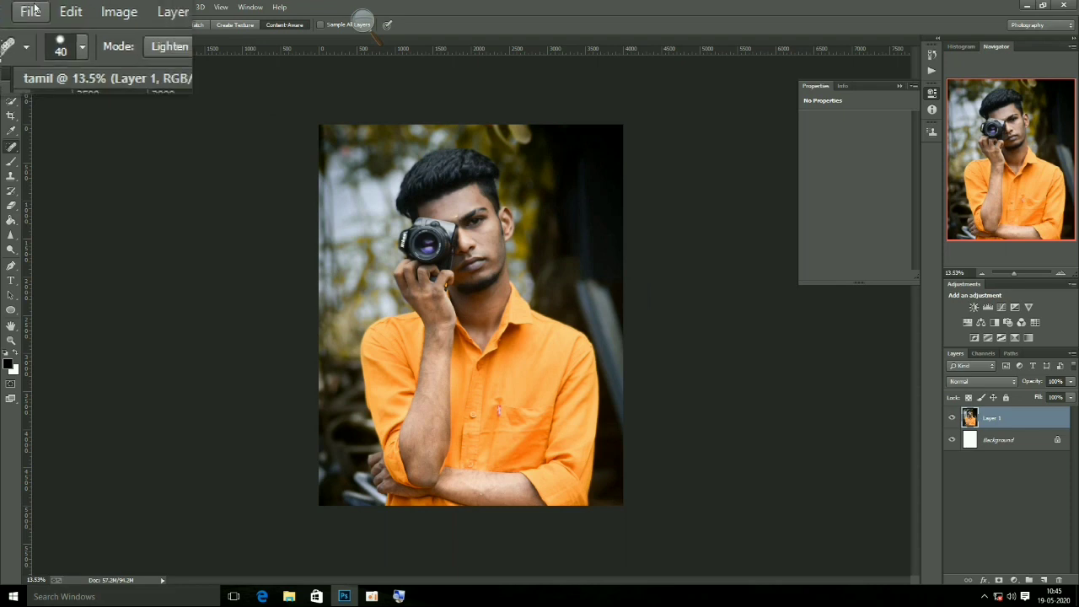
Step: Place Embedded the TEAM image from YOUTUBE (E:) > EDITING WORK into the portrait
{"action": "left_click", "coordinate": [31, 6]}
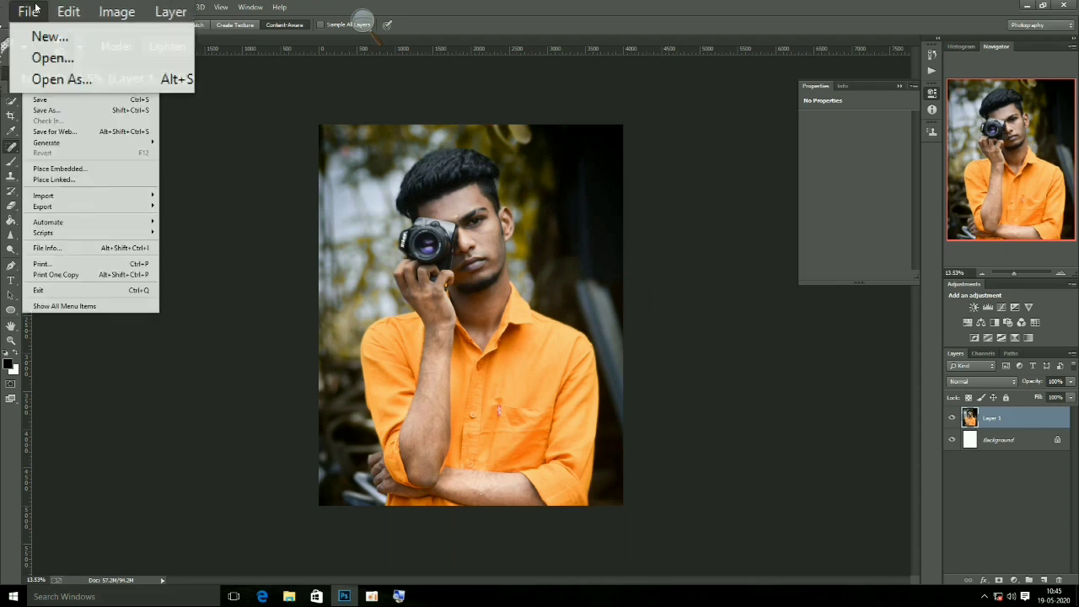
{"action": "left_click", "coordinate": [65, 172]}
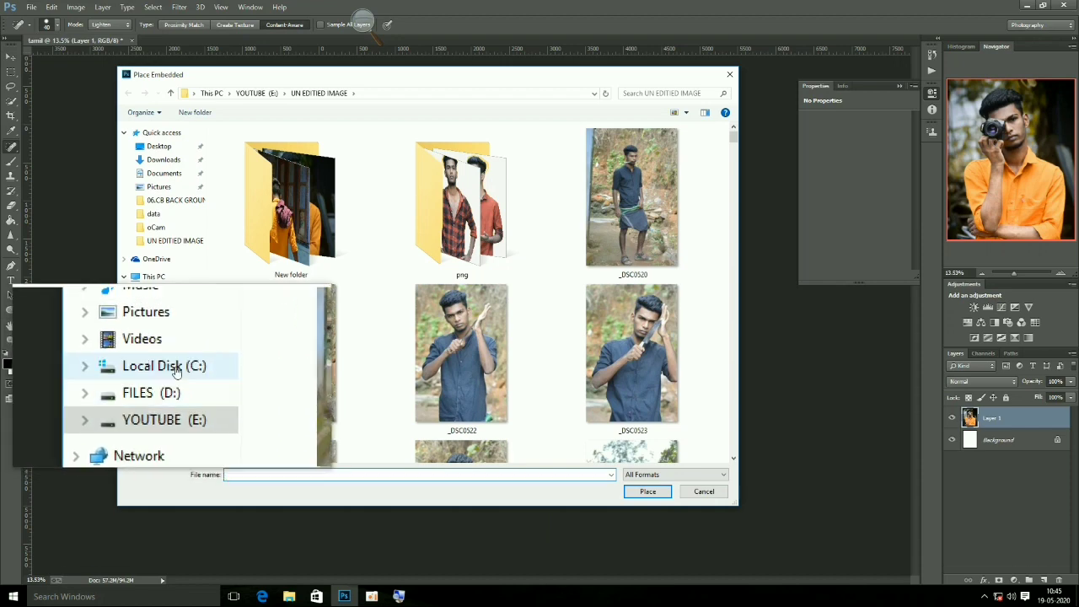
{"action": "left_click", "coordinate": [173, 399]}
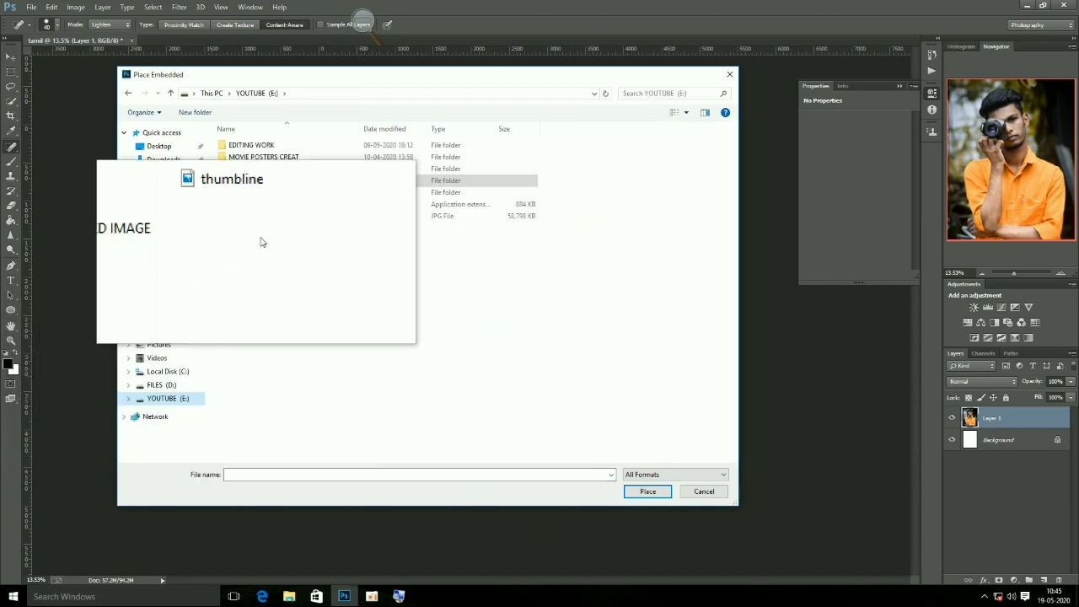
{"action": "double_click", "coordinate": [281, 150]}
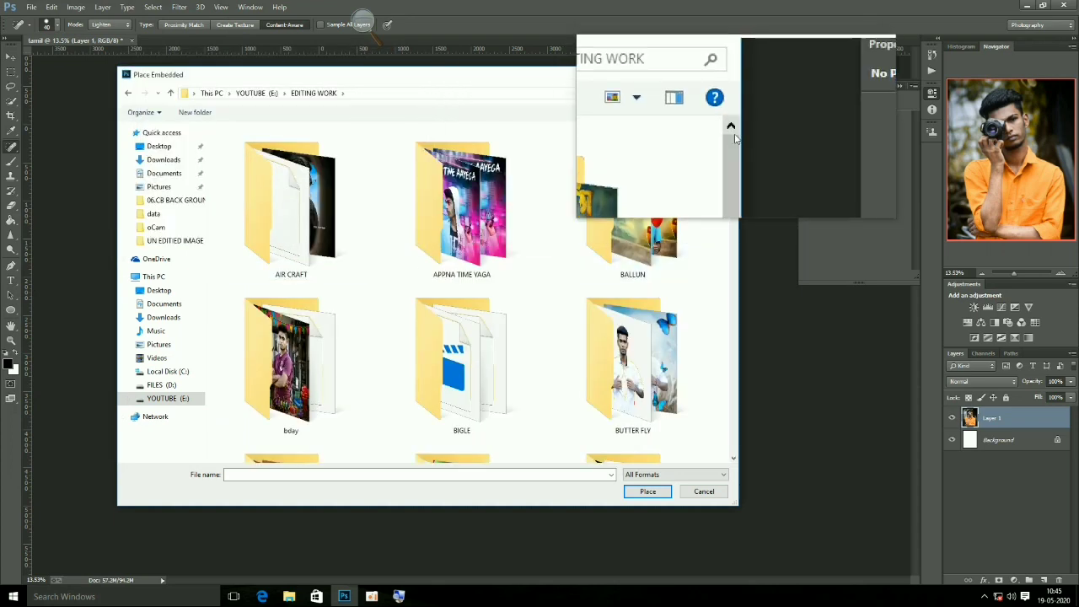
{"action": "left_click_drag", "start_coordinate": [734, 137], "coordinate": [733, 390]}
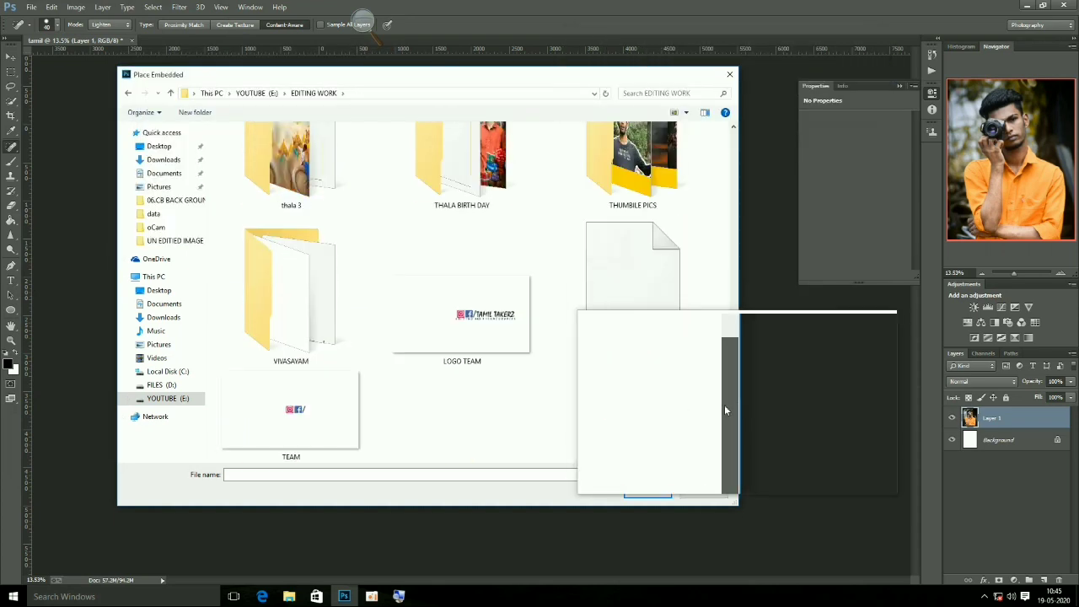
{"action": "left_click", "coordinate": [320, 403]}
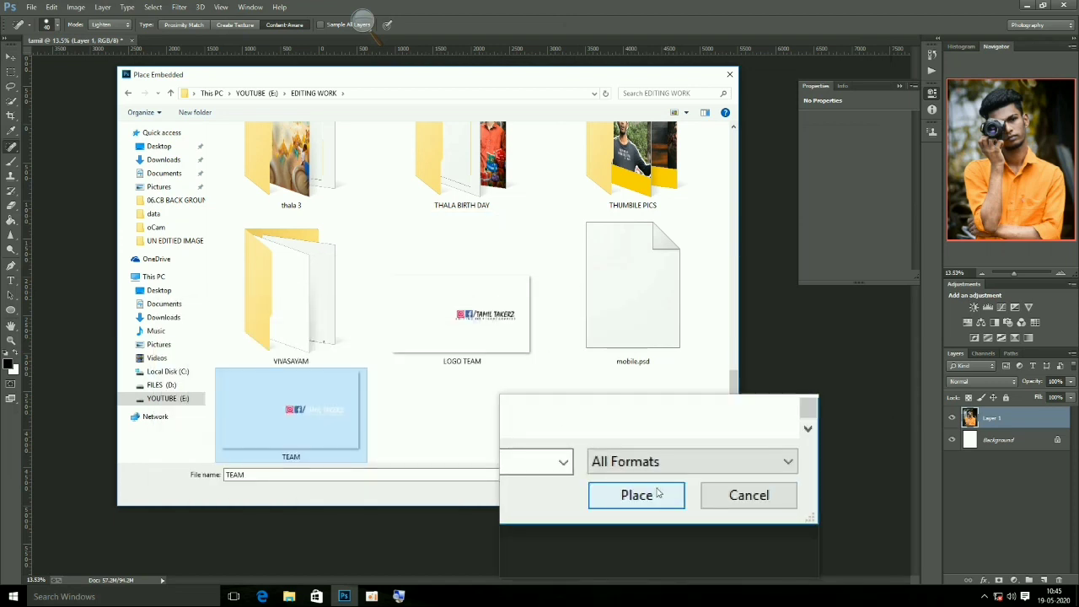
{"action": "left_click", "coordinate": [658, 494]}
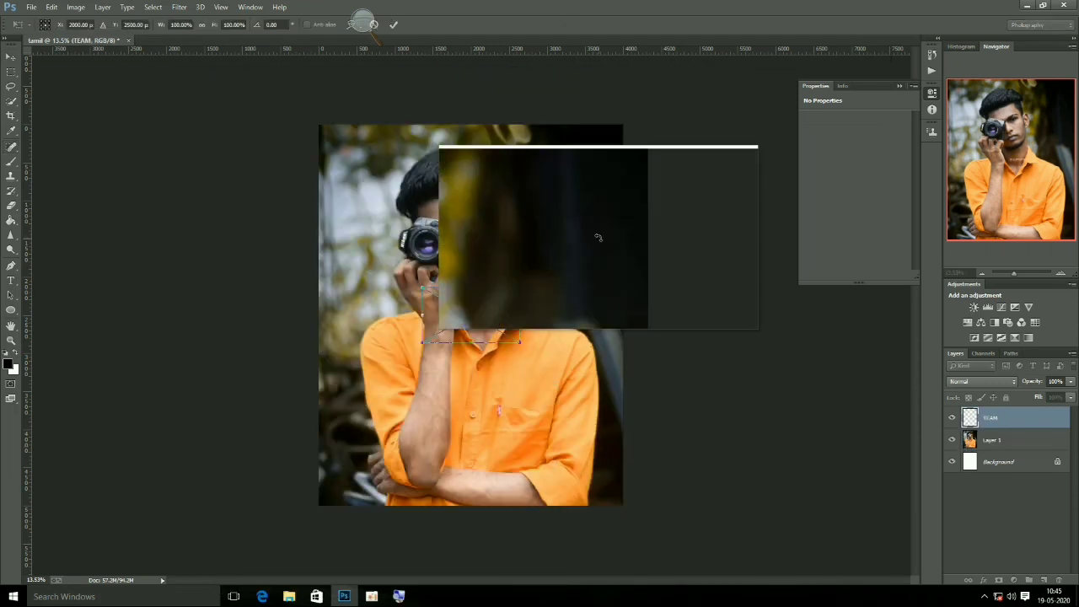
Step: Move the TEAM logo just left of the camera and commit its placement
{"action": "left_click_drag", "start_coordinate": [597, 238], "coordinate": [466, 173]}
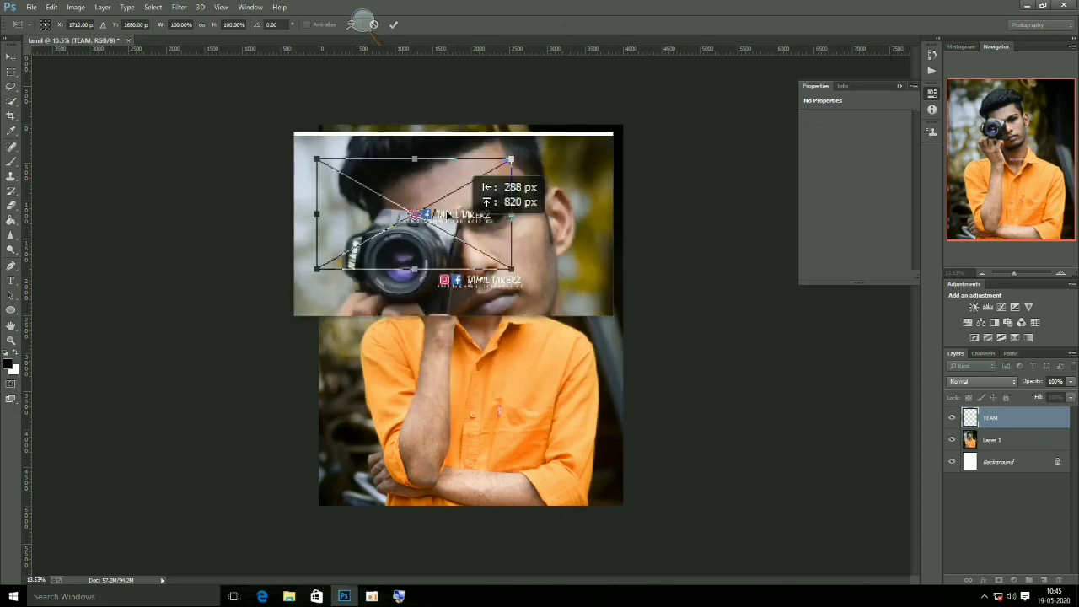
{"action": "mouse_move", "coordinate": [459, 215]}
{"action": "left_mouse_down"}
{"action": "mouse_move", "coordinate": [363, 215]}
{"action": "mouse_move", "coordinate": [460, 292]}
{"action": "left_mouse_up"}
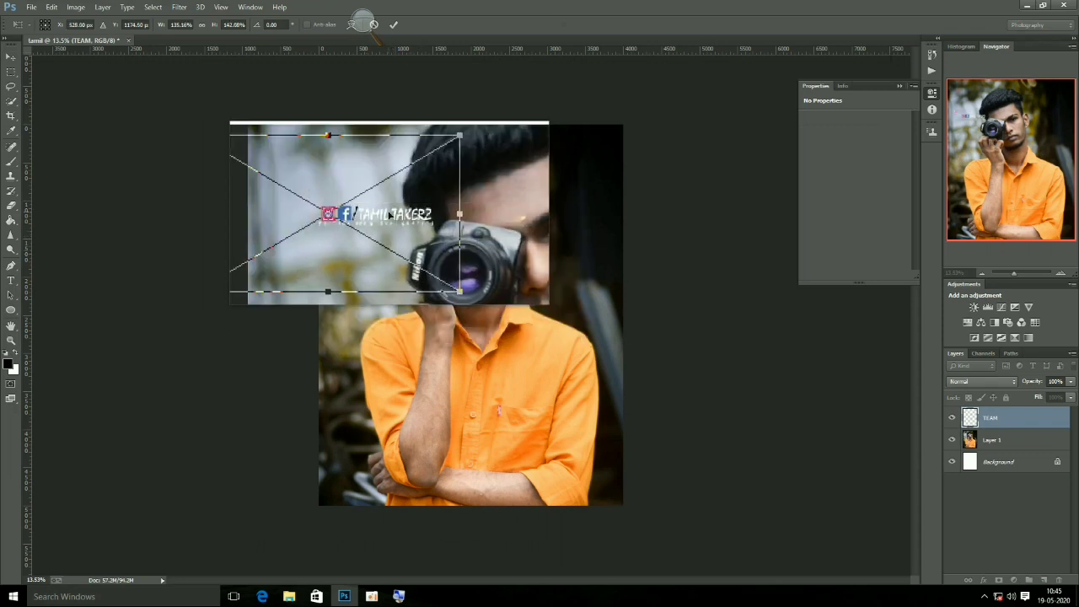
{"action": "left_click_drag", "start_coordinate": [389, 212], "coordinate": [369, 234]}
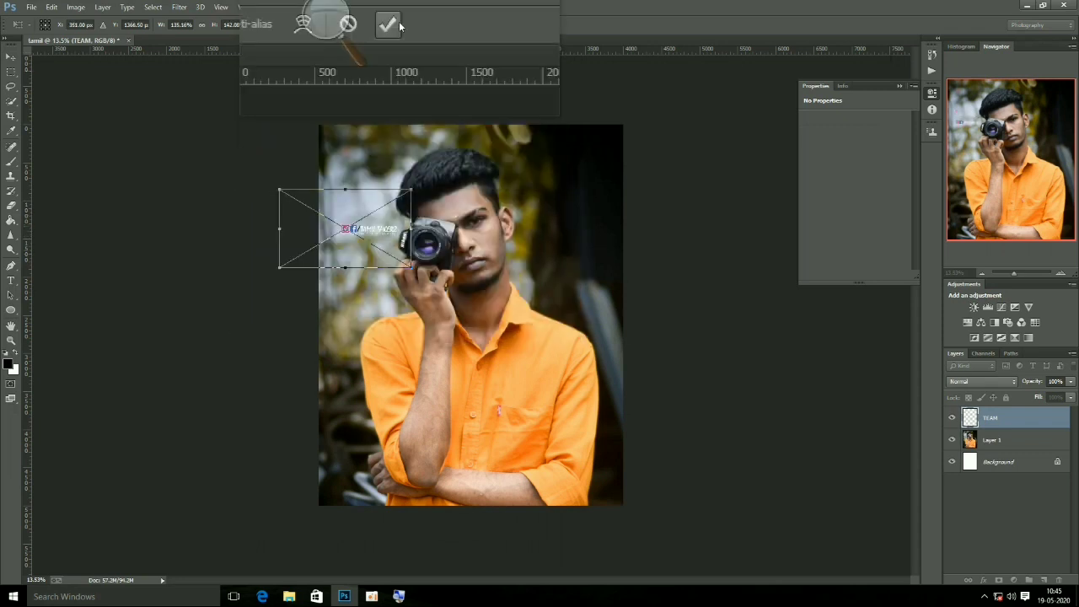
{"action": "left_click", "coordinate": [399, 27]}
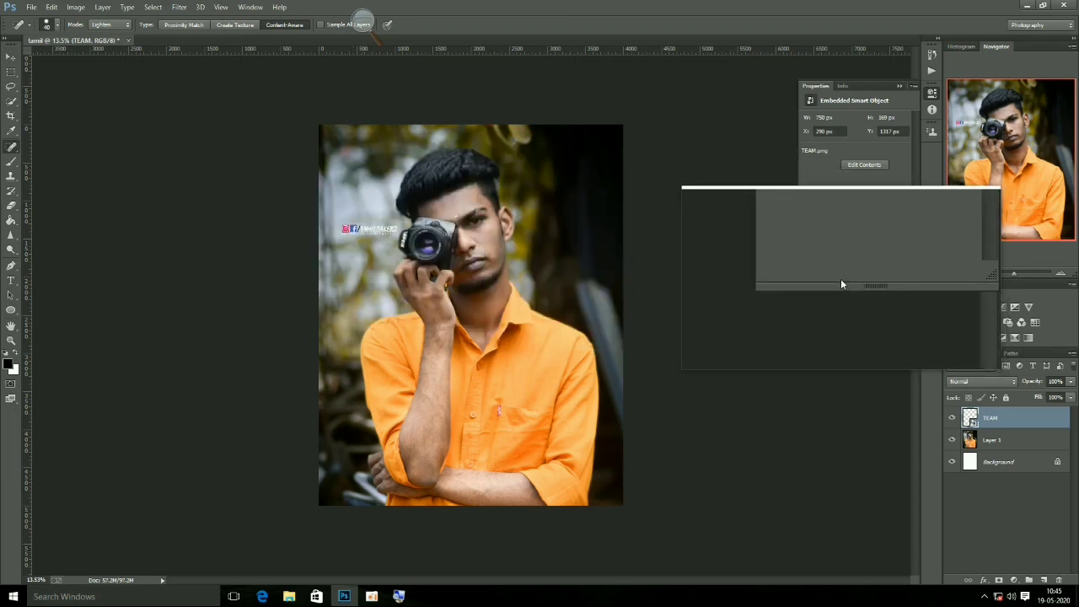
{"action": "mouse_move", "coordinate": [847, 283]}
{"action": "left_mouse_down"}
{"action": "mouse_move", "coordinate": [875, 409]}
{"action": "mouse_move", "coordinate": [715, 360]}
{"action": "mouse_move", "coordinate": [526, 275]}
{"action": "left_mouse_up"}
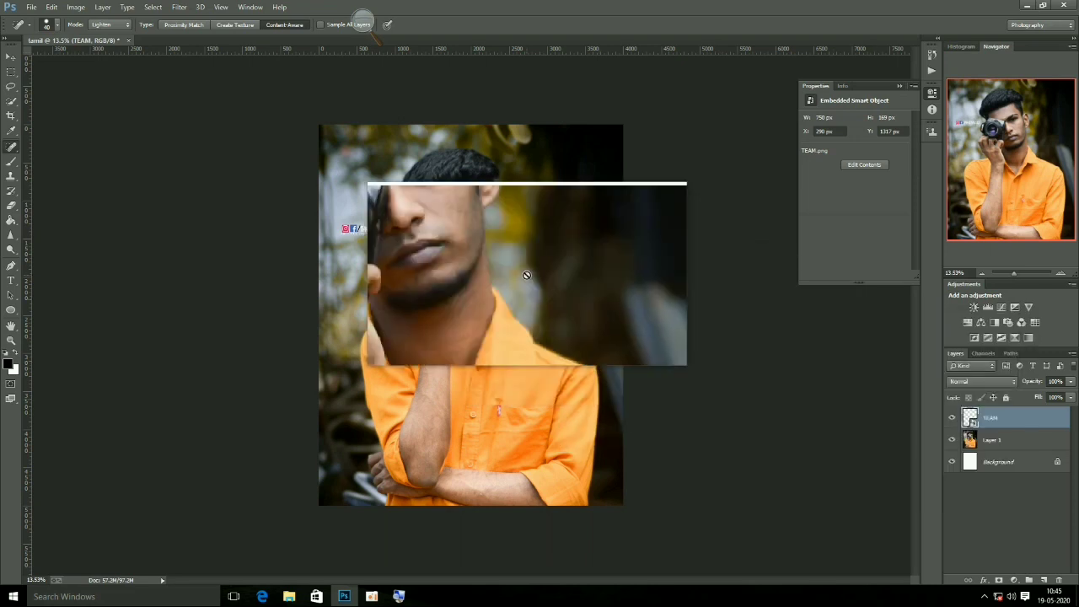